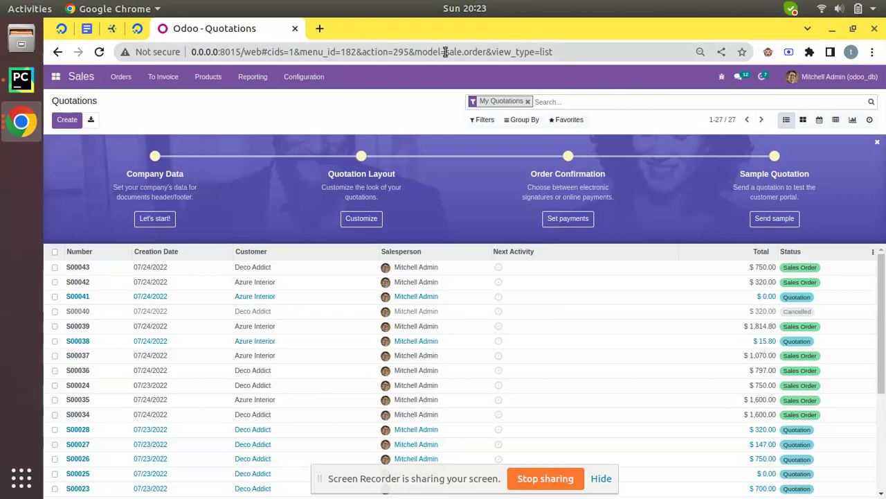
Step: Open the Sales Configuration menu from the My Quotations list
{"action": "left_click", "coordinate": [312, 82]}
Step: Enable Online Signature in Sales Settings, save, and go back to Orders > Quotations
{"action": "left_click", "coordinate": [310, 98]}
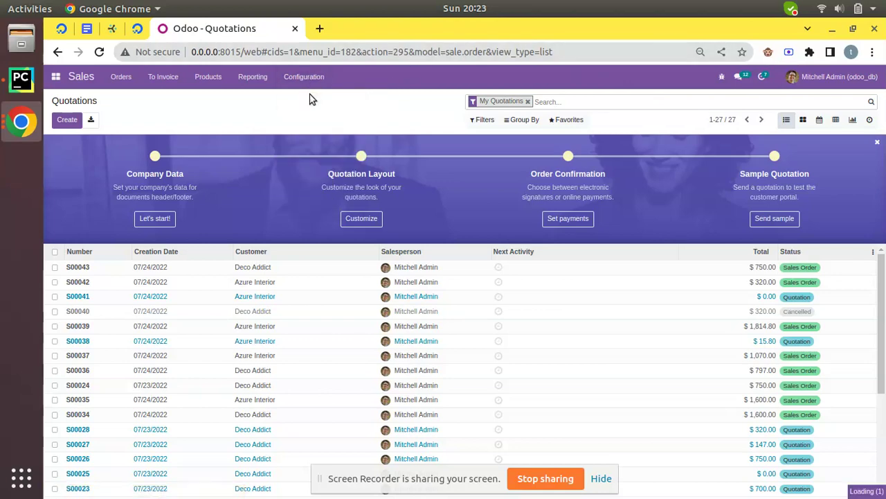
{"action": "scroll", "coordinate": [221, 200], "scroll_direction": "down", "scroll_amount": 2}
{"action": "scroll", "coordinate": [221, 205], "scroll_direction": "down", "scroll_amount": 5}
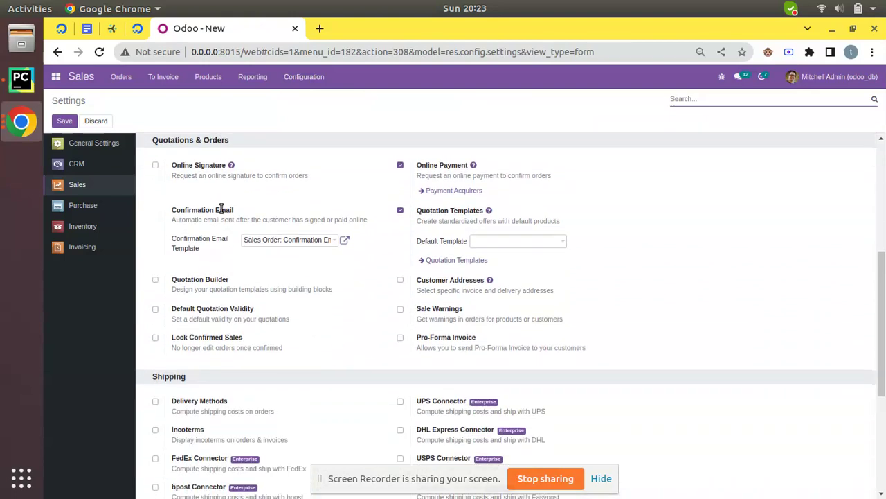
{"action": "scroll", "coordinate": [194, 217], "scroll_direction": "up", "scroll_amount": 5}
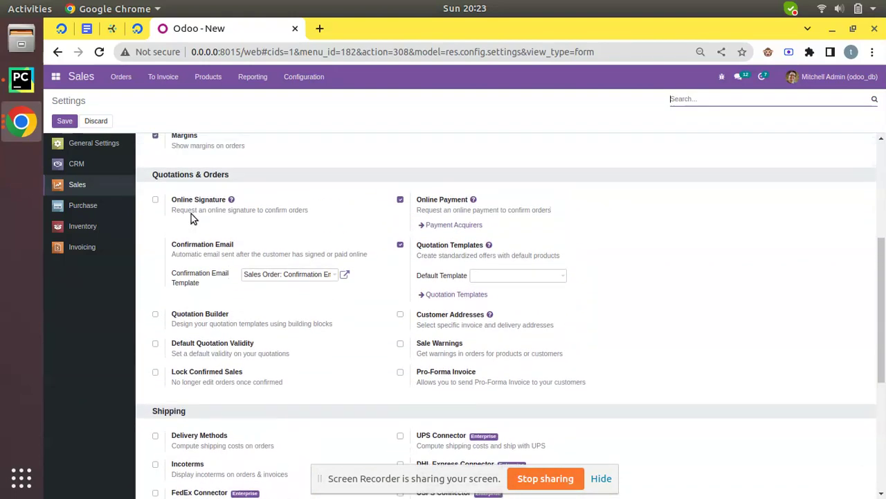
{"action": "left_click", "coordinate": [182, 216]}
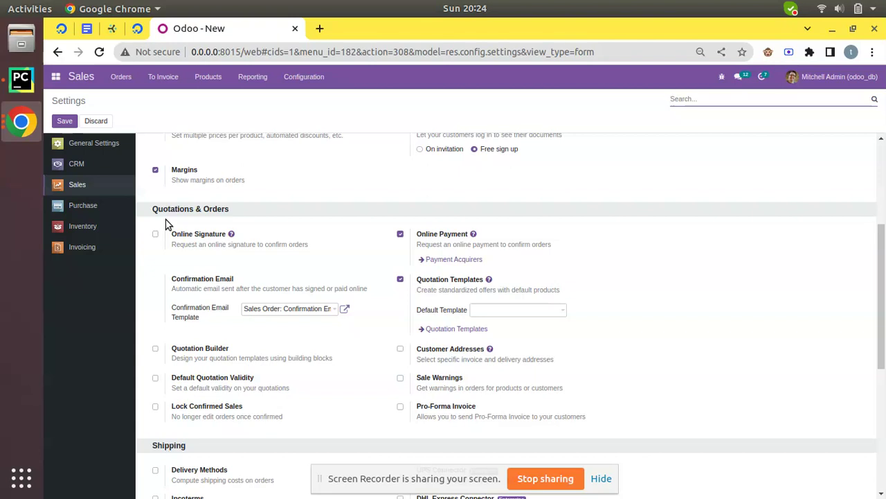
{"action": "left_click", "coordinate": [157, 237]}
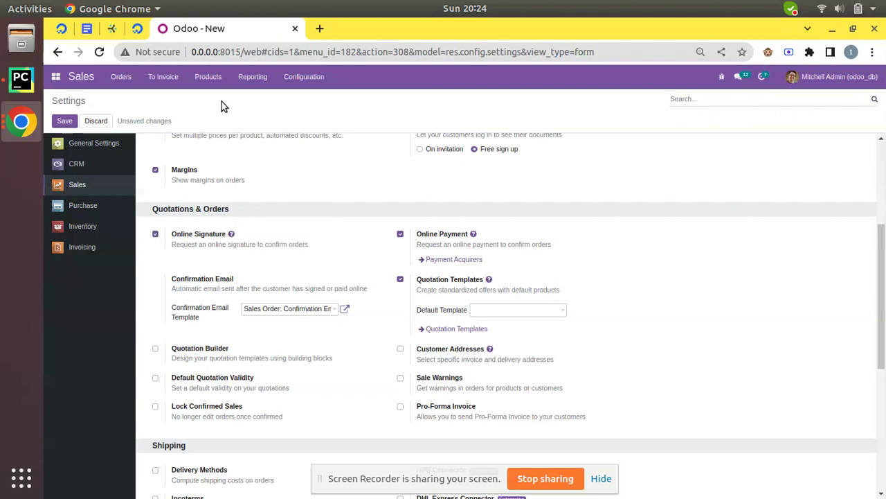
{"action": "left_click", "coordinate": [65, 121]}
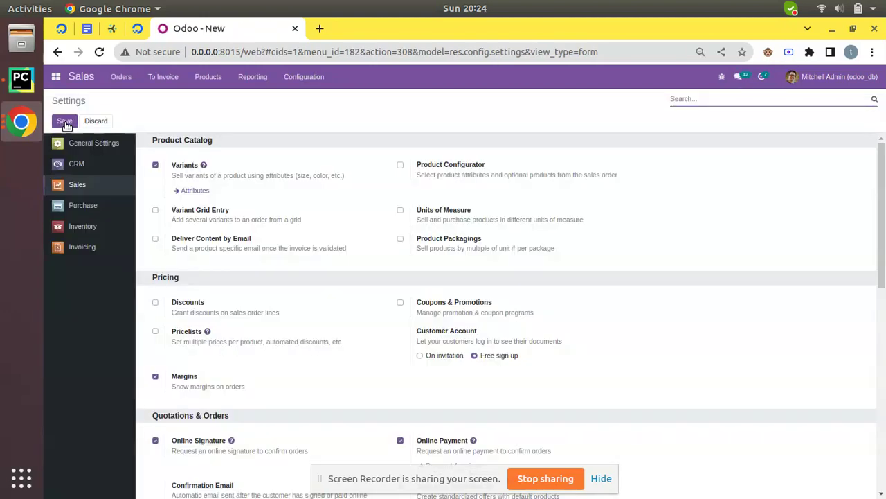
{"action": "left_click", "coordinate": [126, 77]}
{"action": "left_click", "coordinate": [127, 98]}
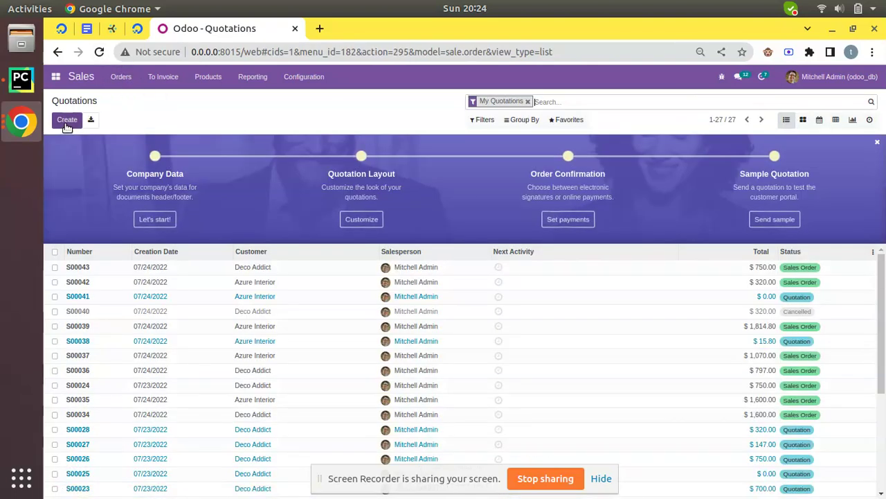
Step: Create and save a Deco Addict quotation with one [DESK0005] Customizable Desk at $750.00
{"action": "left_click", "coordinate": [67, 119]}
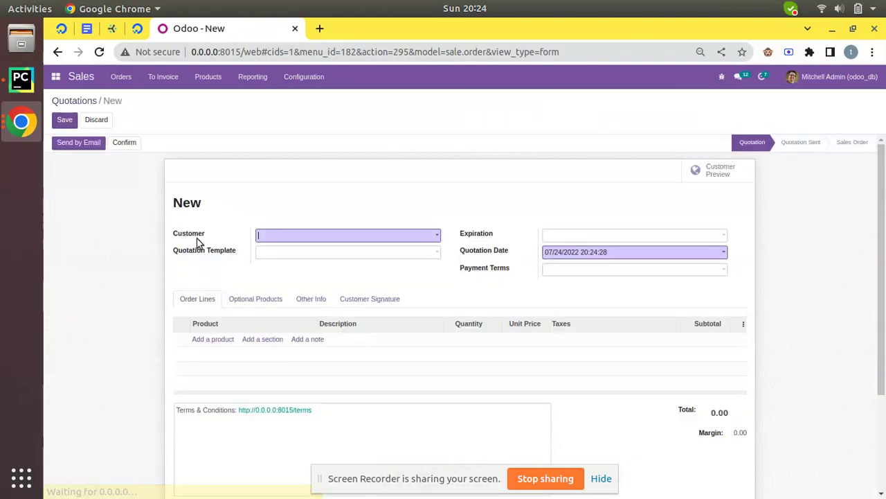
{"action": "left_click", "coordinate": [268, 238]}
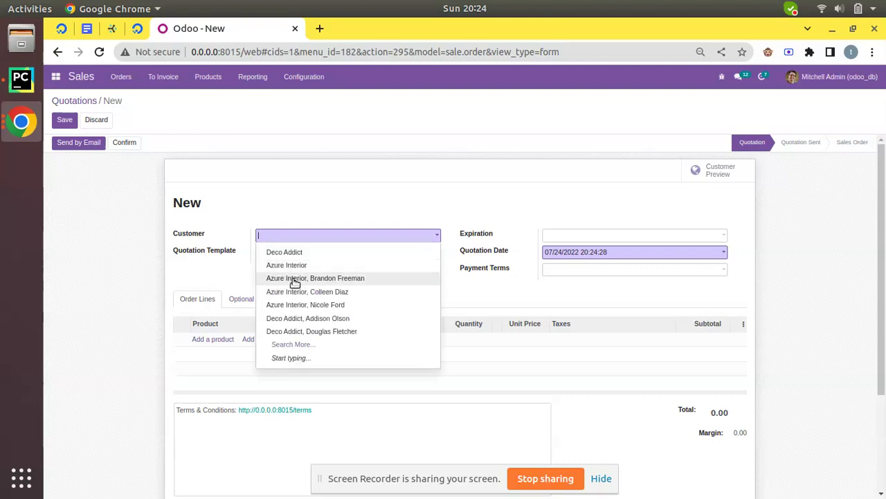
{"action": "left_click", "coordinate": [285, 253]}
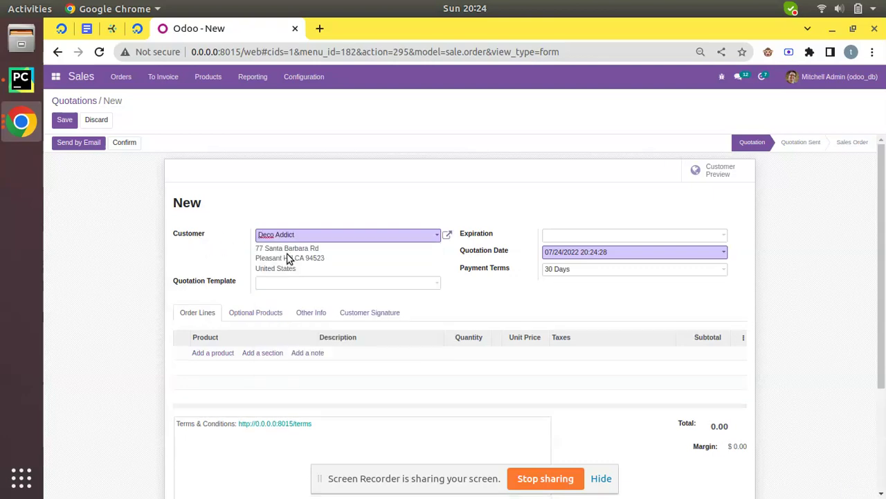
{"action": "left_click", "coordinate": [228, 354]}
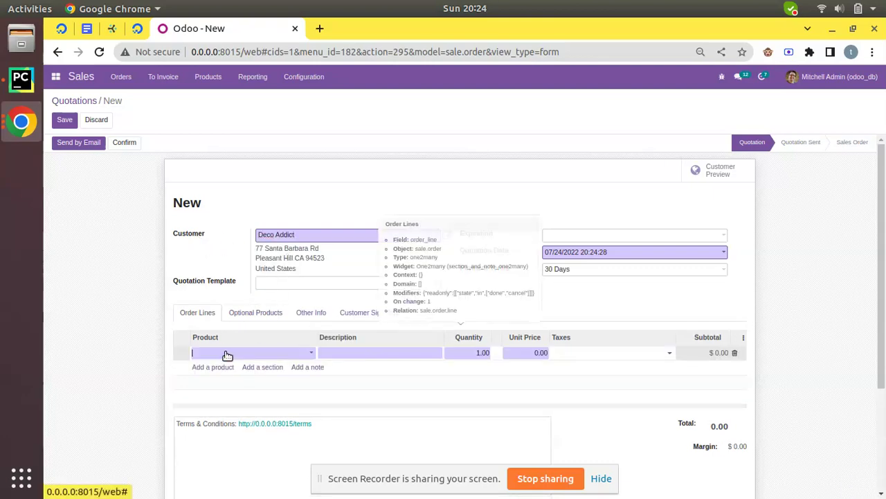
{"action": "left_click", "coordinate": [237, 367]}
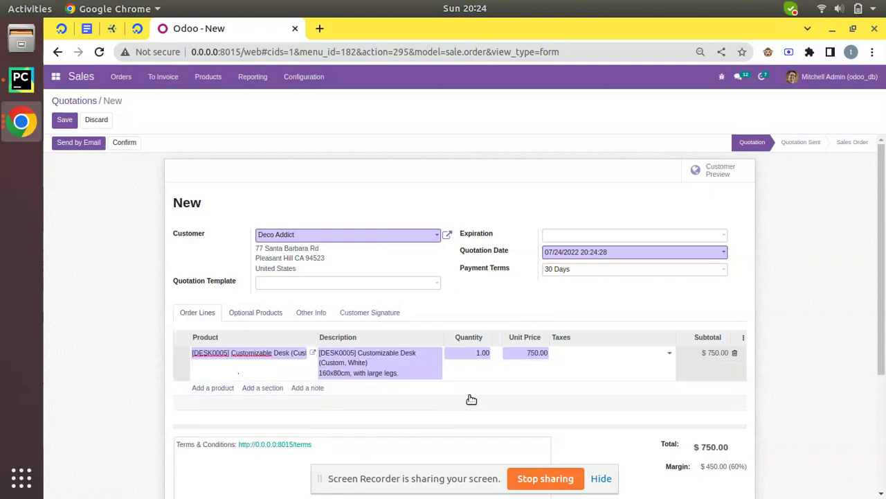
{"action": "scroll", "coordinate": [672, 367], "scroll_direction": "down", "scroll_amount": 3}
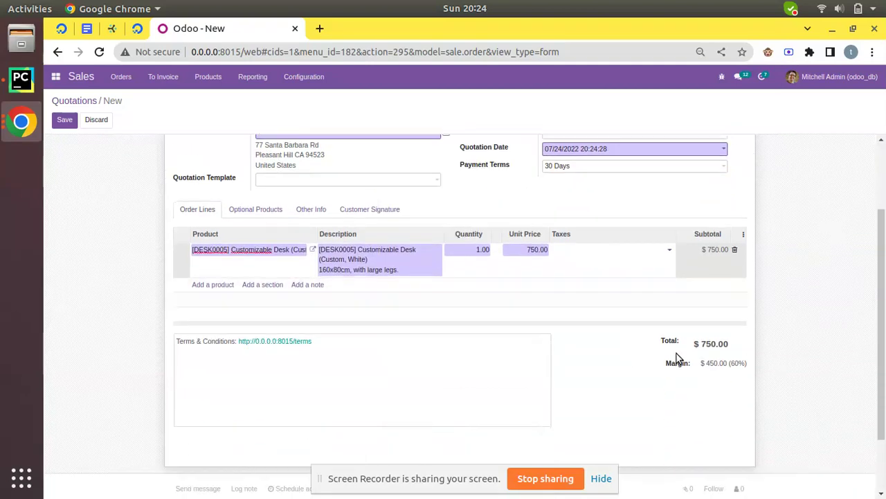
{"action": "scroll", "coordinate": [642, 329], "scroll_direction": "up", "scroll_amount": 2}
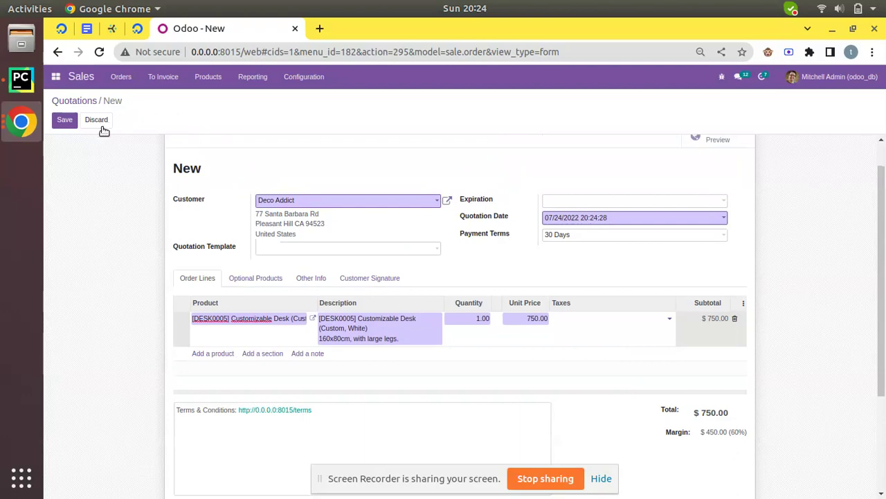
{"action": "left_click", "coordinate": [64, 119]}
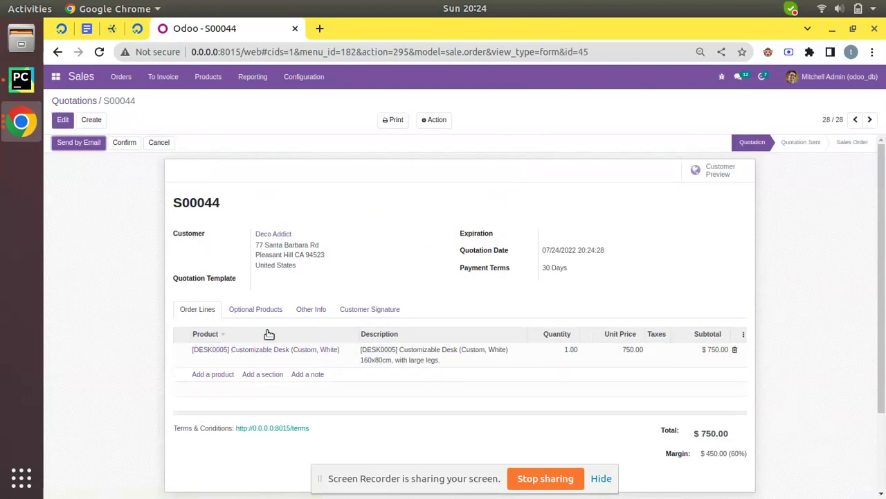
{"action": "left_click", "coordinate": [310, 311]}
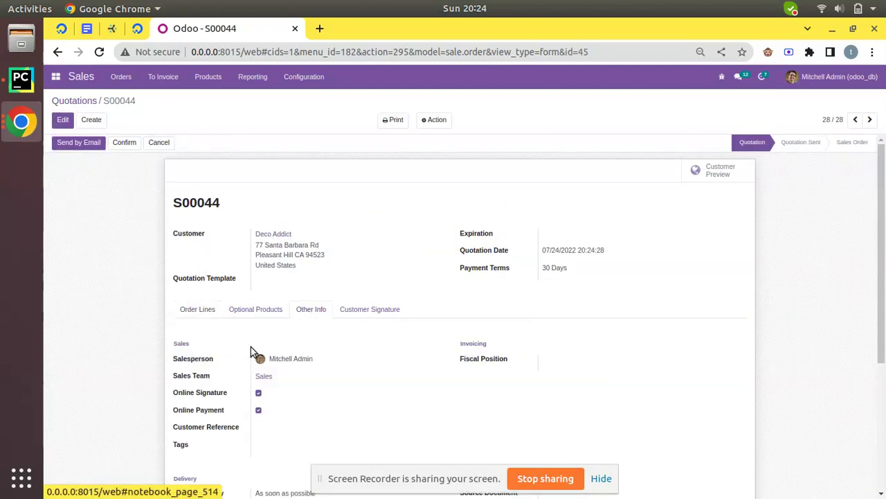
{"action": "scroll", "coordinate": [201, 400], "scroll_direction": "down", "scroll_amount": 1}
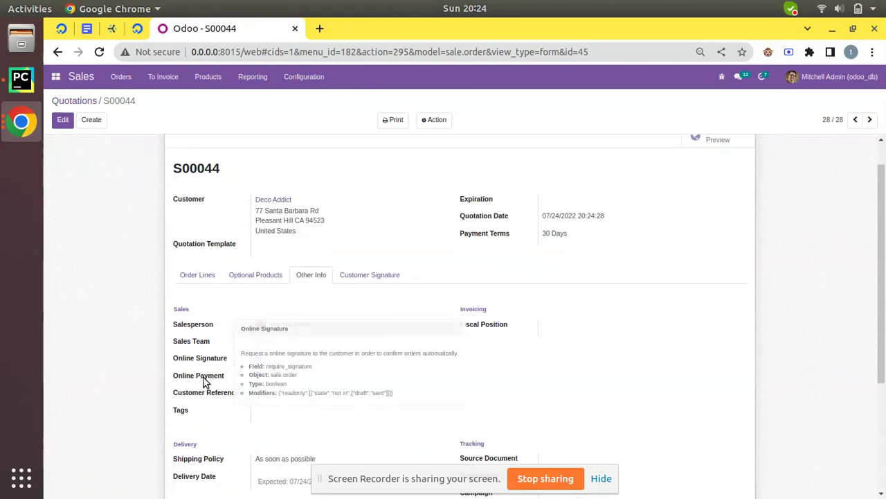
{"action": "left_click", "coordinate": [291, 80]}
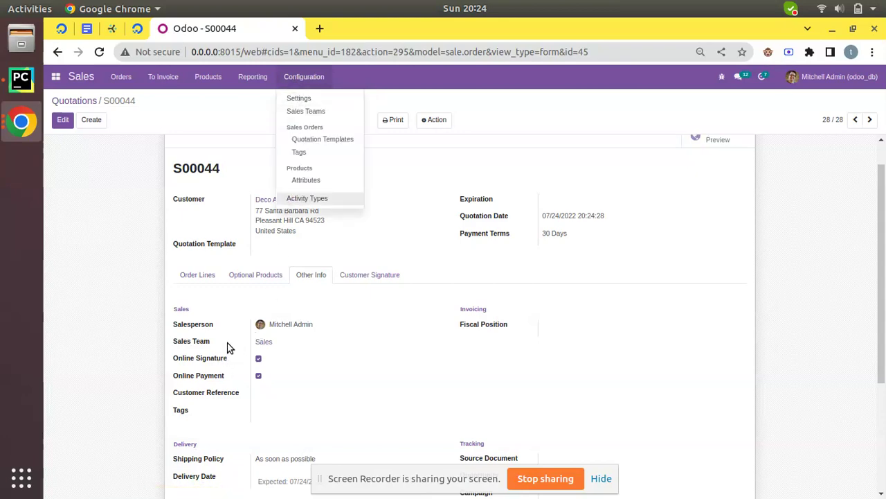
{"action": "left_click", "coordinate": [62, 119]}
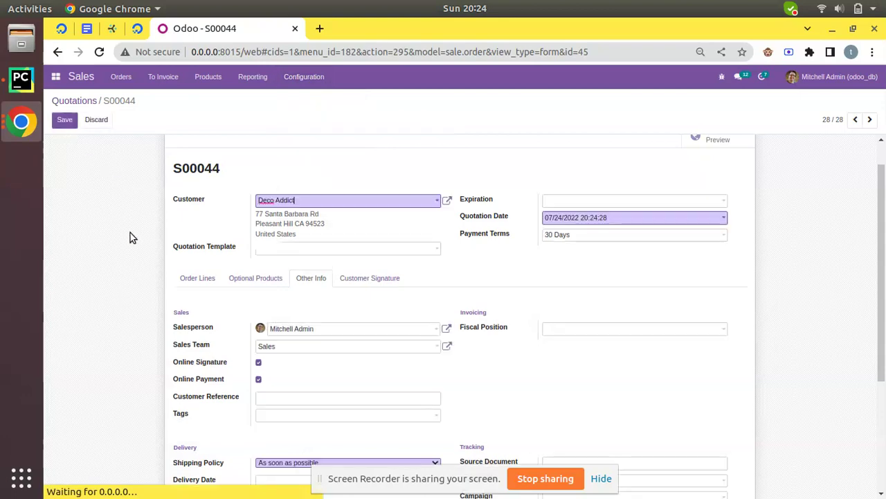
{"action": "left_click", "coordinate": [258, 363]}
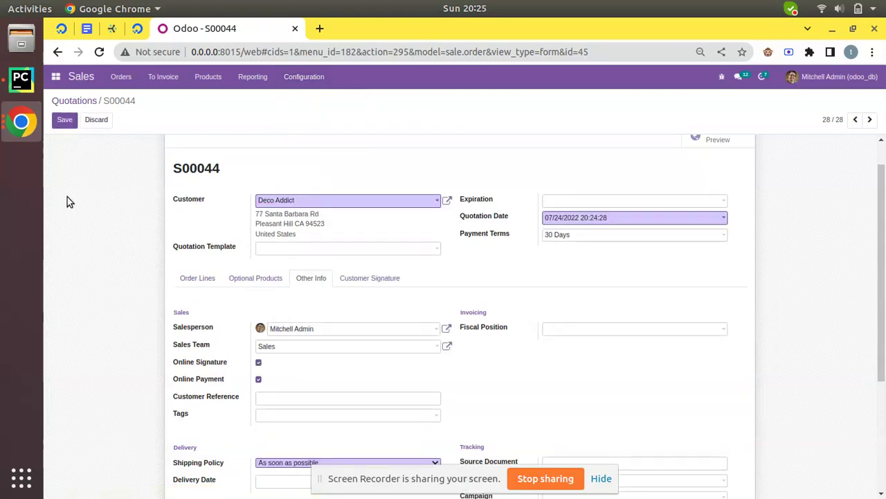
{"action": "left_click", "coordinate": [64, 120]}
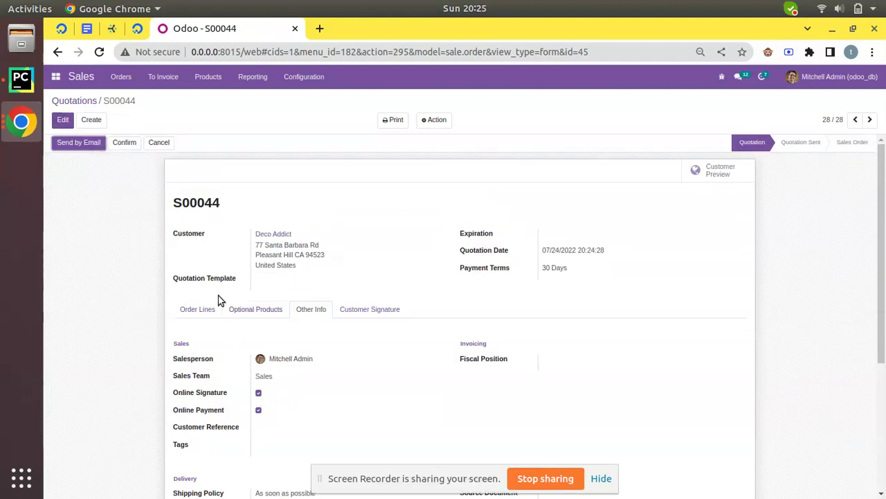
{"action": "mouse_move", "coordinate": [209, 282]}
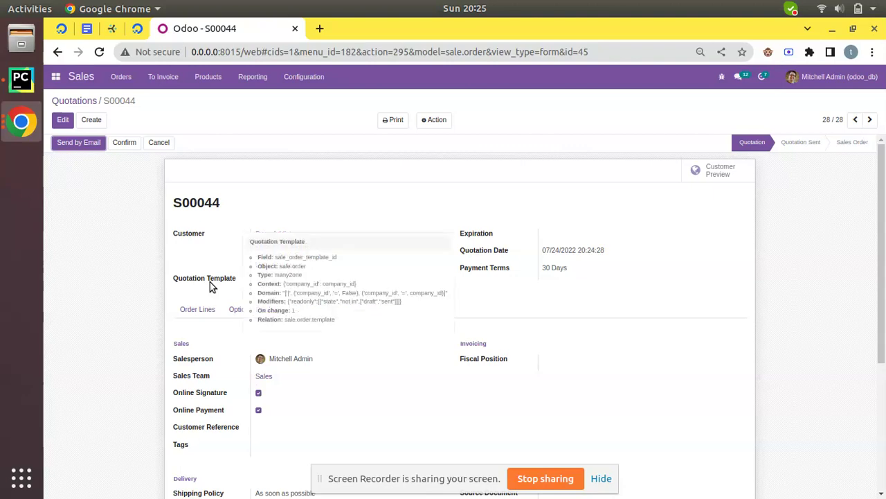
{"action": "left_click", "coordinate": [203, 315]}
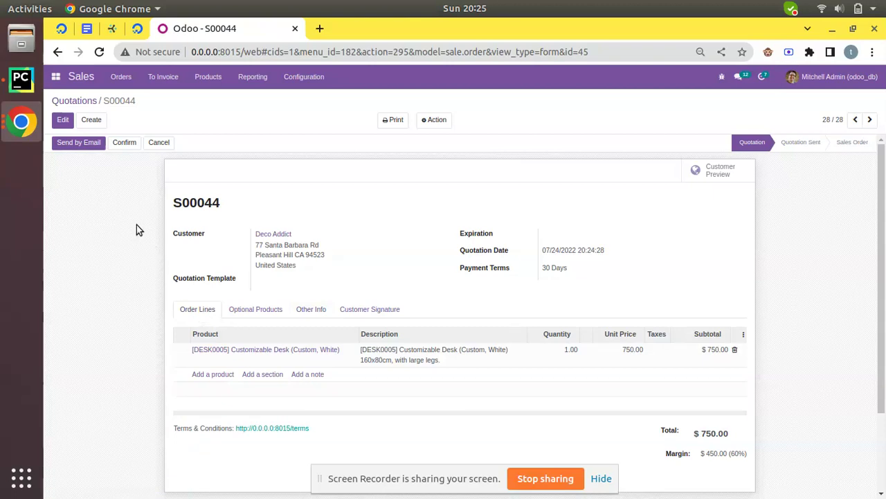
Step: Email S00044 with its PDF to Deco Addict, marking it Quotation Sent
{"action": "left_click", "coordinate": [280, 236]}
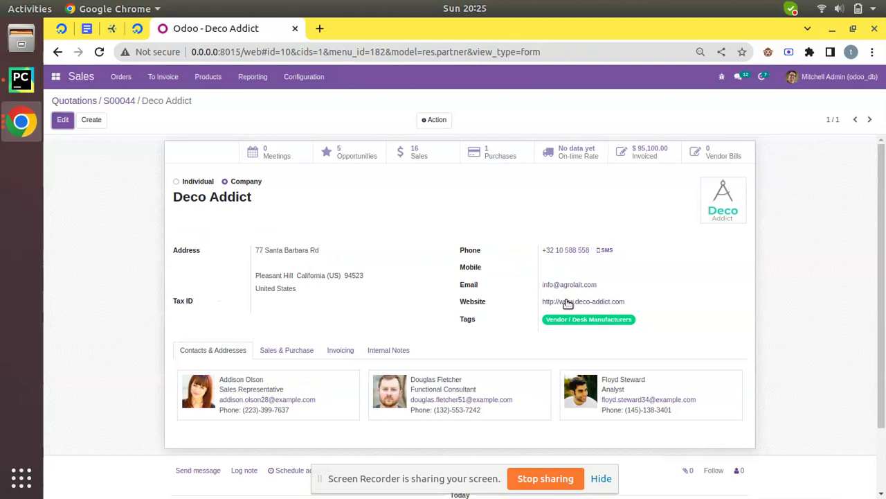
{"action": "left_click", "coordinate": [120, 102]}
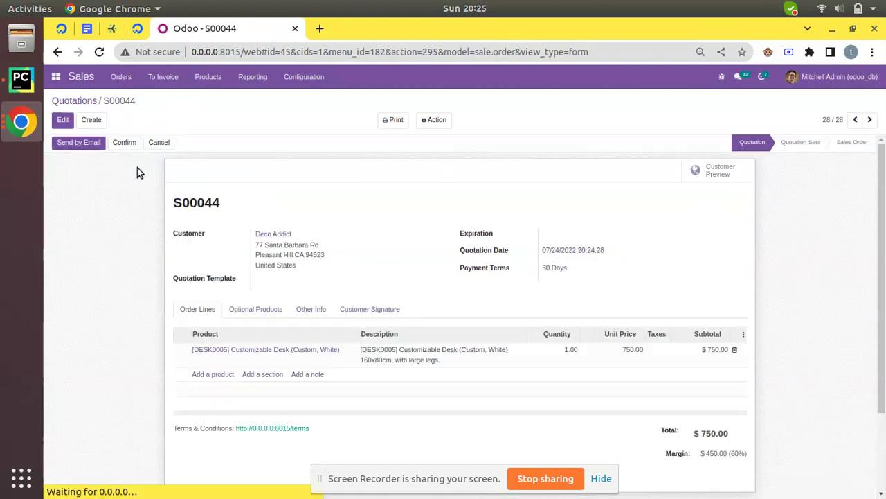
{"action": "left_click", "coordinate": [80, 144]}
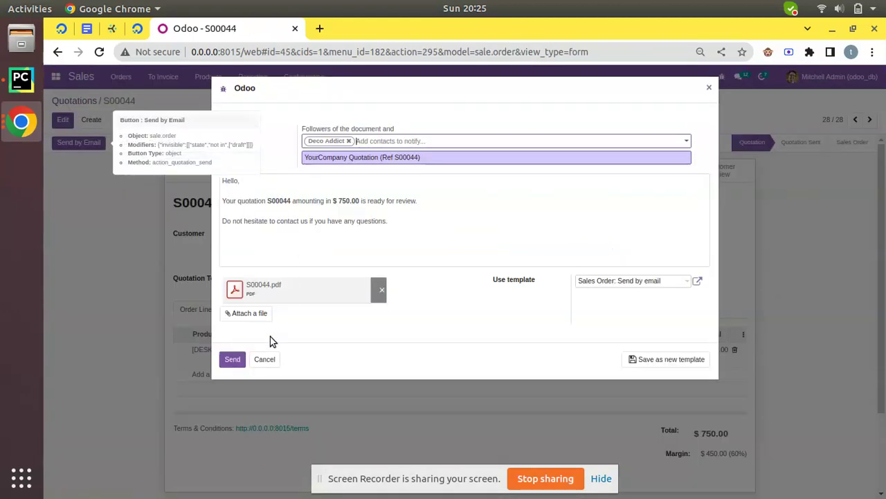
{"action": "left_click", "coordinate": [232, 358]}
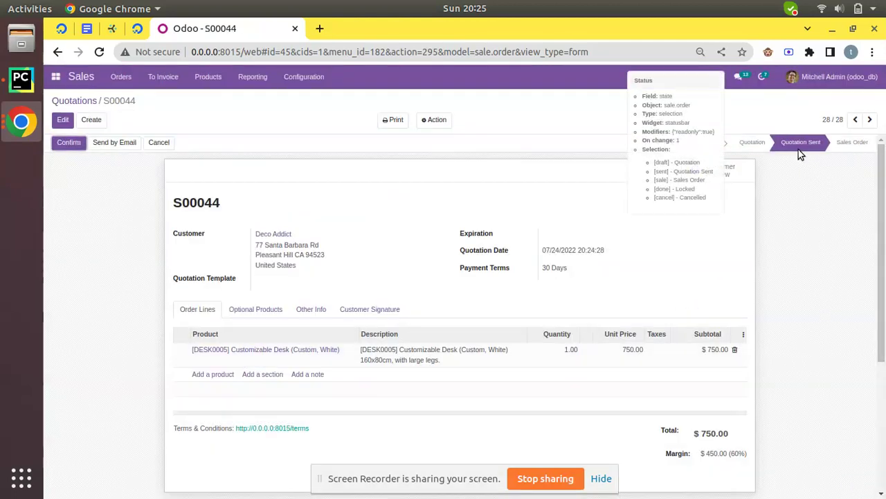
{"action": "left_click_drag", "start_coordinate": [883, 187], "coordinate": [883, 316]}
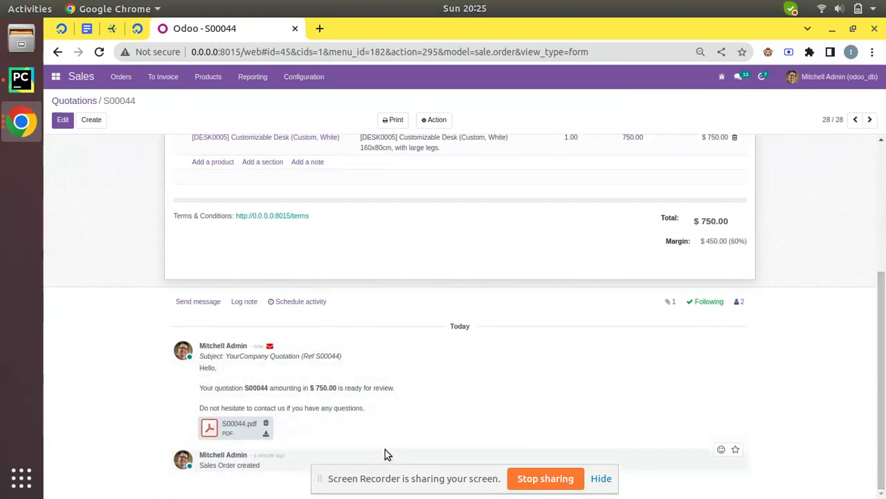
{"action": "scroll", "coordinate": [370, 429], "scroll_direction": "up", "scroll_amount": 5}
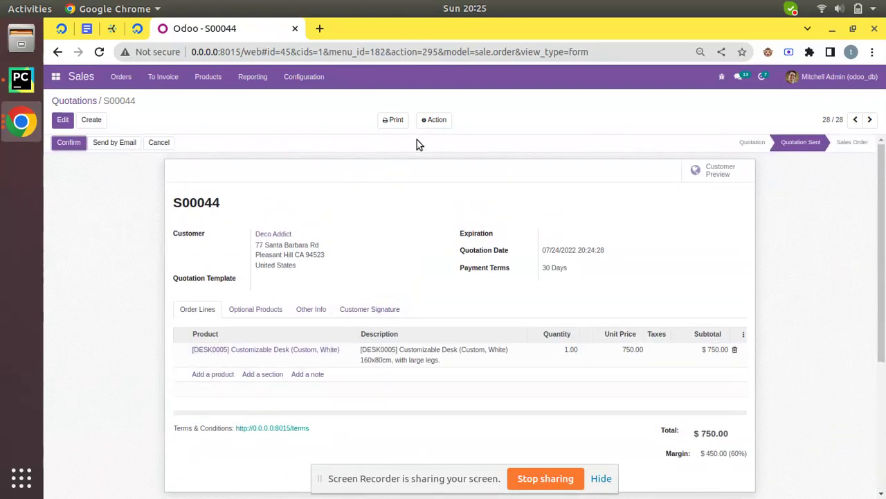
Step: Send a Share Document invitation for S00044 with Deco Addict as recipient
{"action": "left_click", "coordinate": [429, 121]}
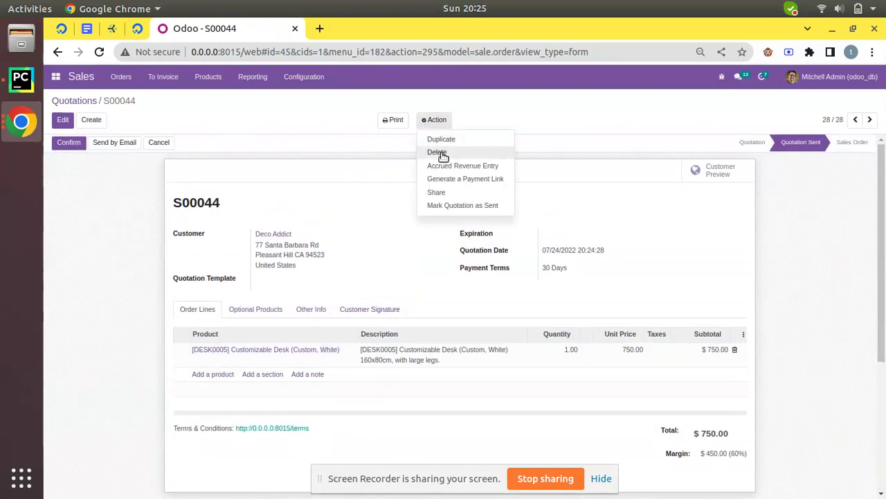
{"action": "left_click", "coordinate": [447, 196]}
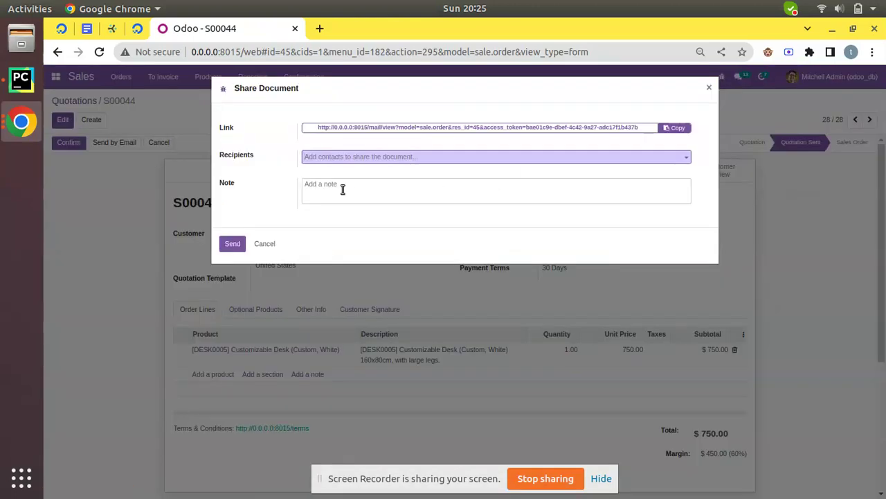
{"action": "left_click", "coordinate": [338, 160]}
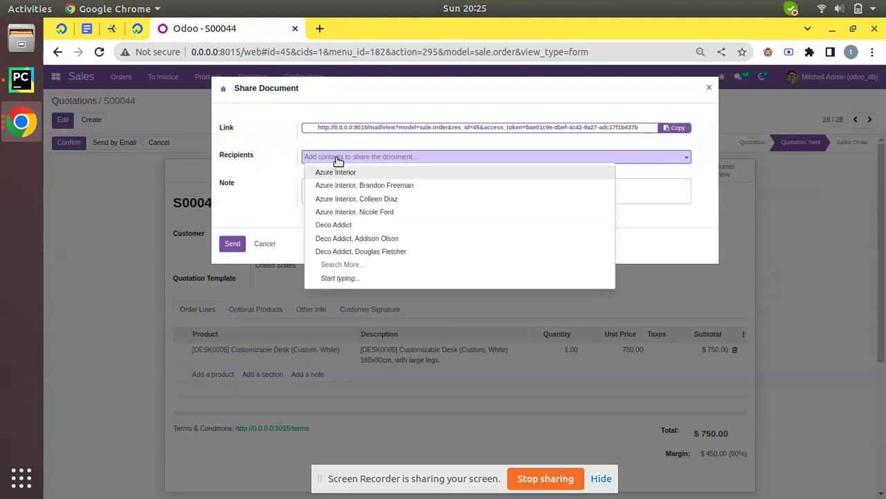
{"action": "left_click", "coordinate": [358, 227]}
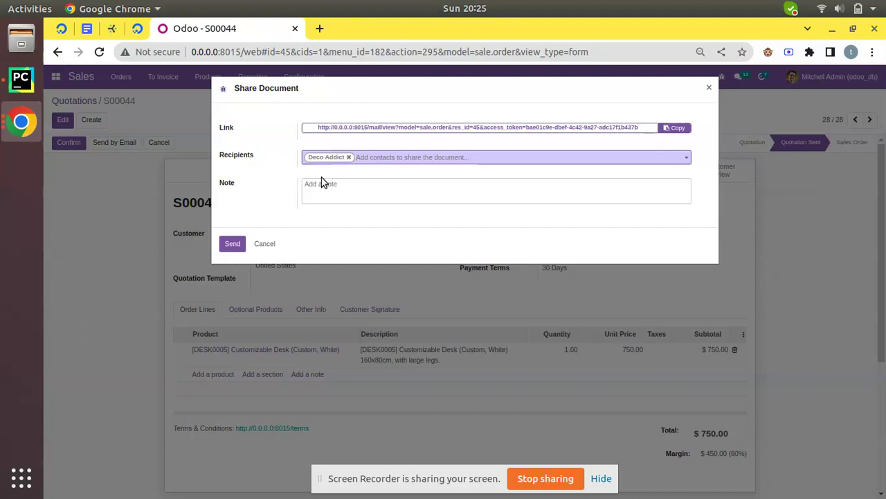
{"action": "left_click", "coordinate": [242, 249]}
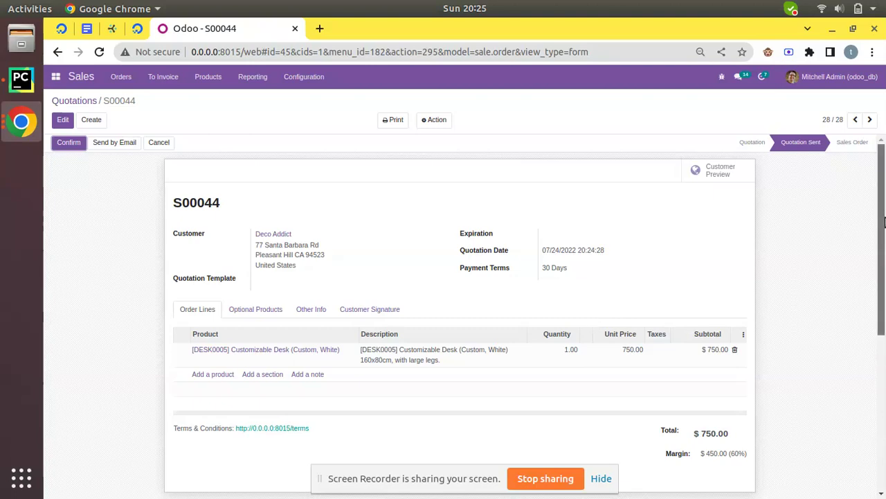
Step: Copy the S00044 invitation link from the chatter and open a new Chrome incognito window
{"action": "scroll", "coordinate": [265, 329], "scroll_direction": "down", "scroll_amount": 3}
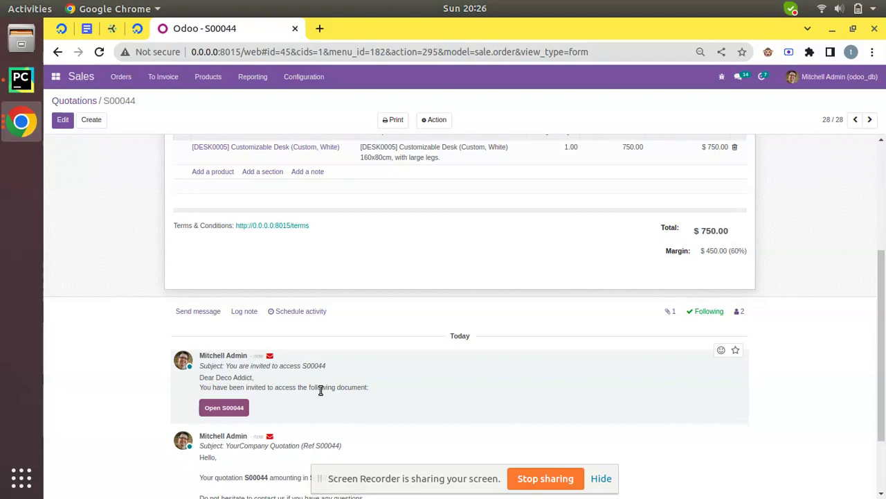
{"action": "scroll", "coordinate": [225, 405], "scroll_direction": "down", "scroll_amount": 2}
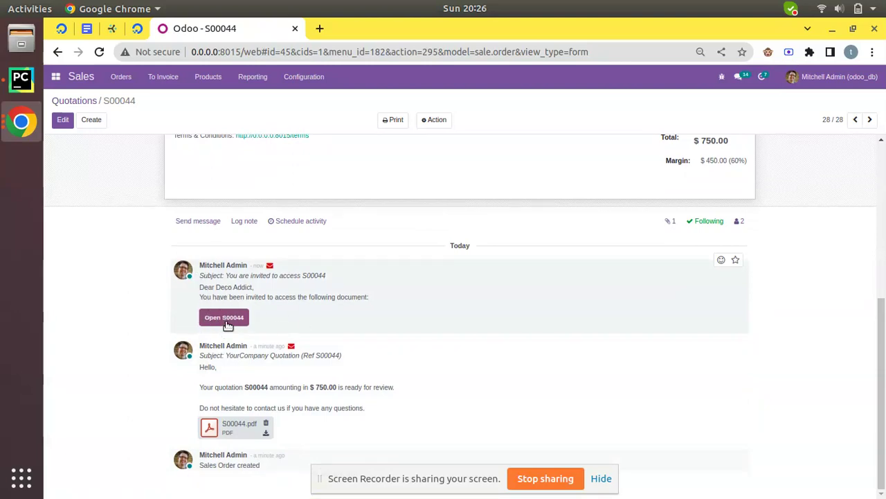
{"action": "right_click", "coordinate": [224, 320]}
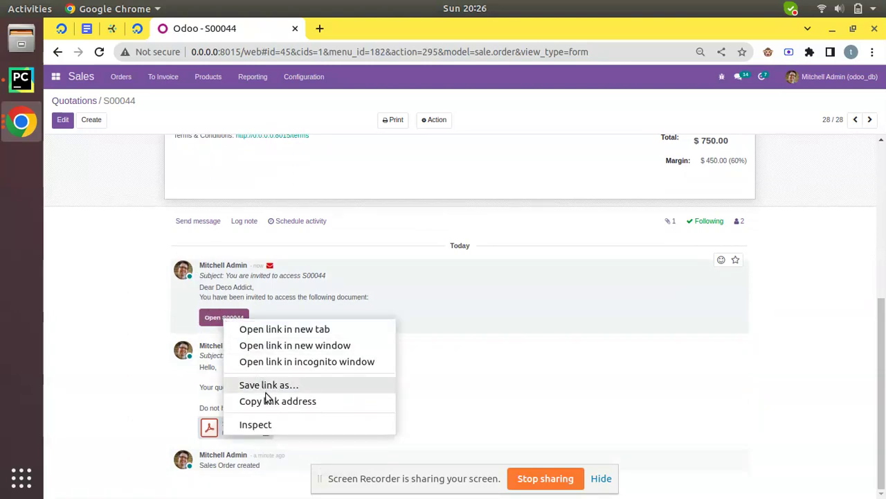
{"action": "left_click", "coordinate": [245, 401]}
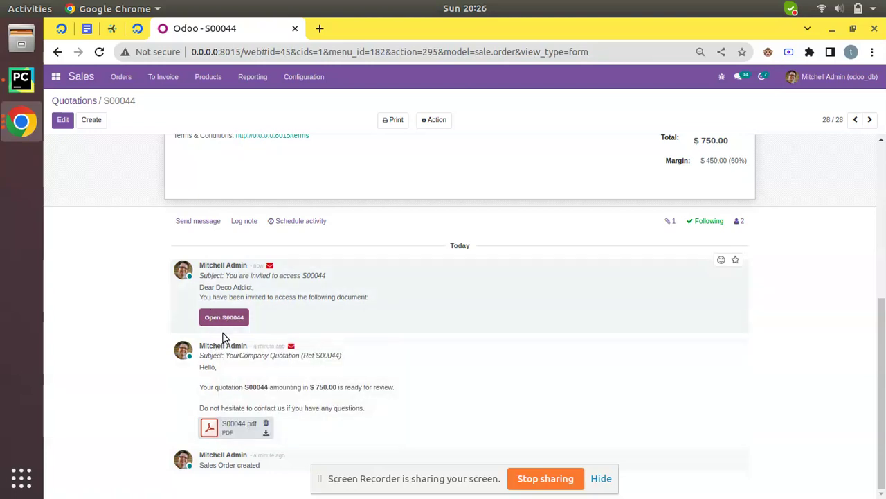
{"action": "right_click", "coordinate": [22, 120]}
{"action": "left_click", "coordinate": [101, 98]}
Step: Load the copied S00044 portal link in the incognito window and review the $750.00 quotation
{"action": "left_click", "coordinate": [27, 107]}
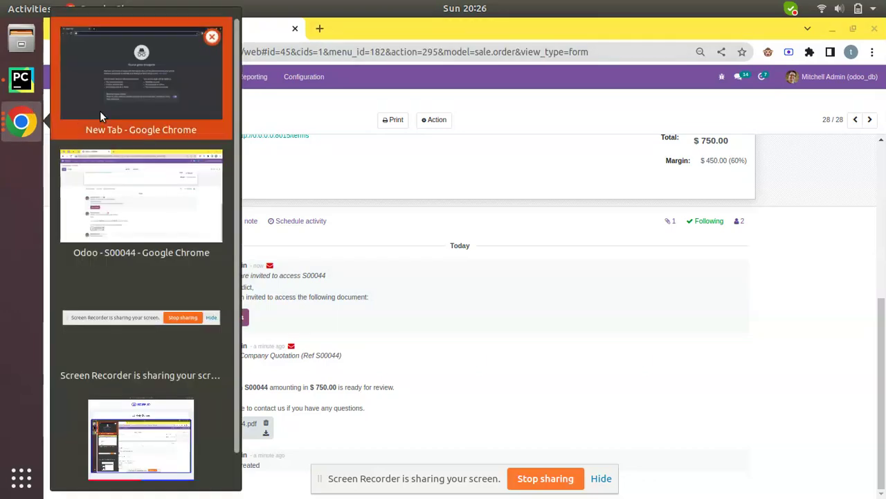
{"action": "left_click", "coordinate": [100, 111]}
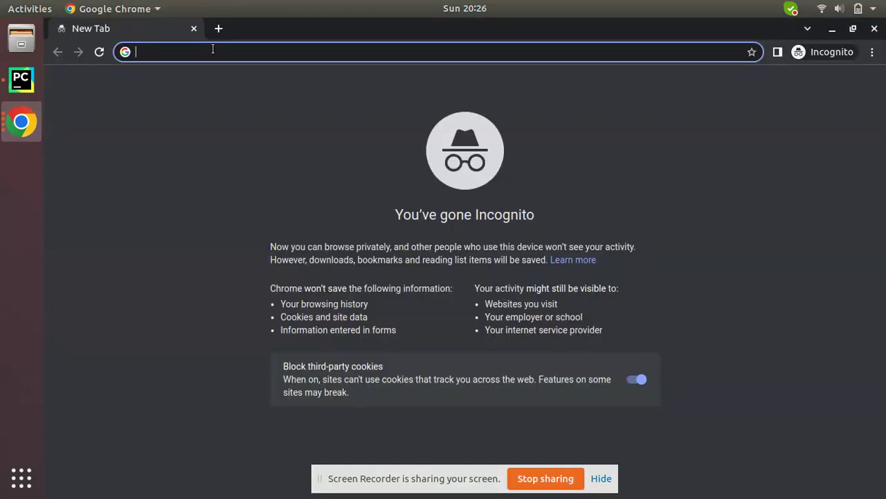
{"action": "type", "text": "http://0.0.0.0:8015/mail/view?model=sale.order&res_id=45&access_token=bae01c9e-dbef-4c42-9a27-adc17f1b437b&pid=10&hash=90bc32e22a77996c693b5c727bb64d3e837350a463e727246e495ff5386df02a"}
{"action": "key", "text": "Return"}
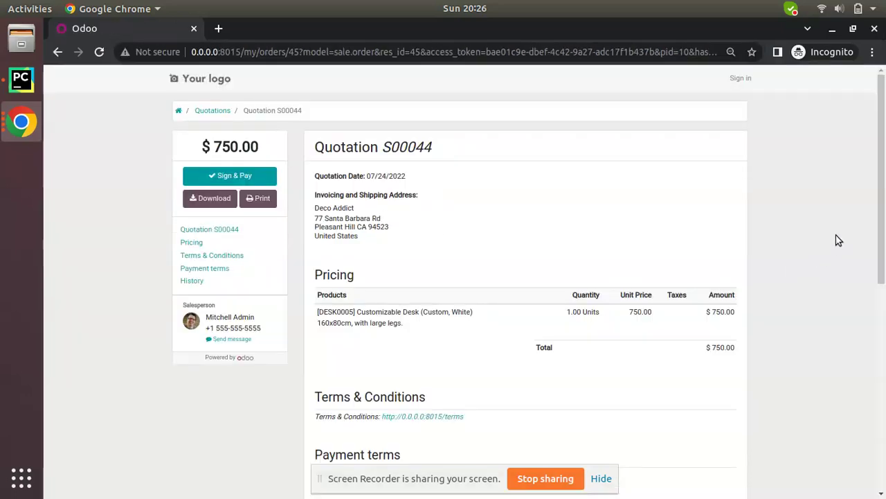
{"action": "scroll", "coordinate": [866, 256], "scroll_direction": "down", "scroll_amount": 3}
{"action": "scroll", "coordinate": [865, 256], "scroll_direction": "up", "scroll_amount": 3}
{"action": "left_click_drag", "start_coordinate": [366, 176], "coordinate": [418, 189]}
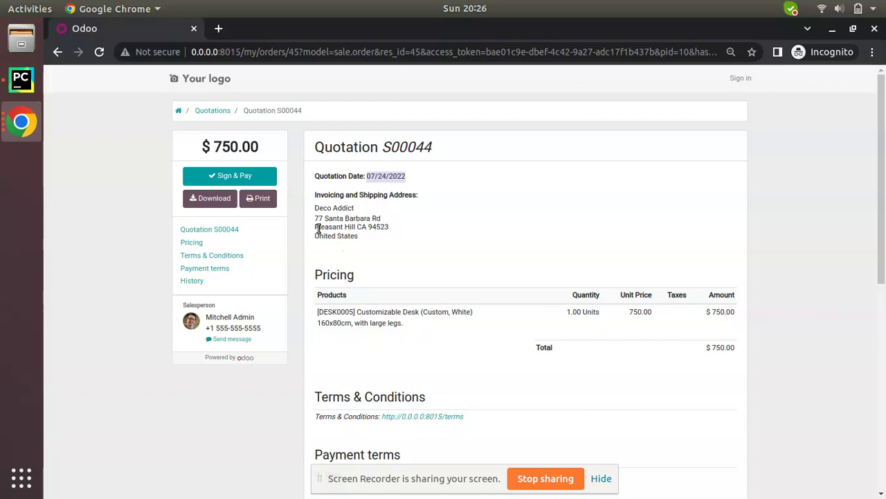
{"action": "scroll", "coordinate": [318, 229], "scroll_direction": "down", "scroll_amount": 2}
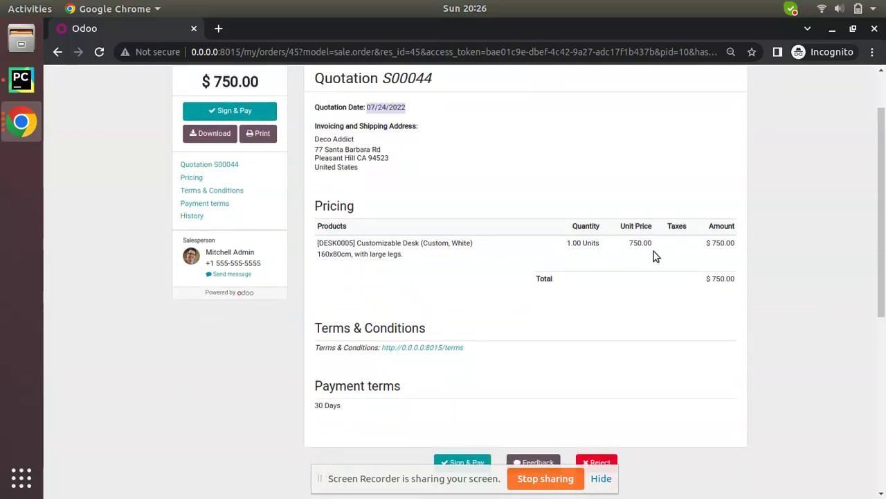
{"action": "scroll", "coordinate": [709, 293], "scroll_direction": "down", "scroll_amount": 2}
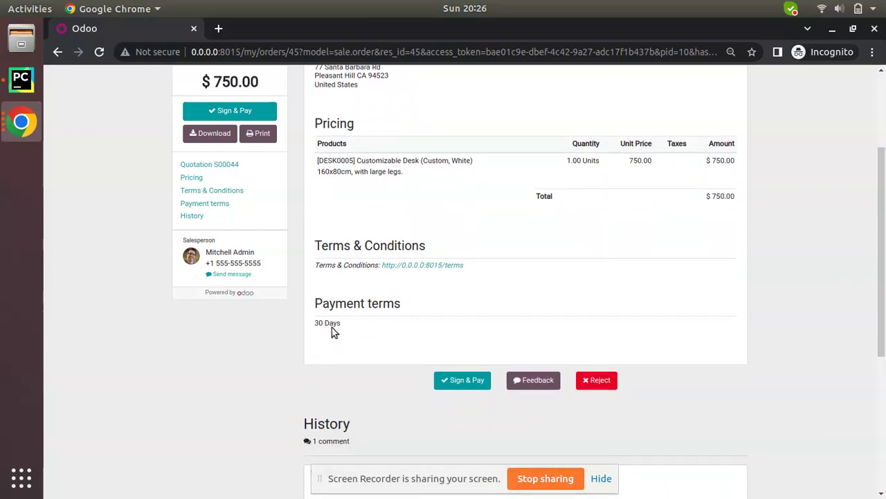
{"action": "scroll", "coordinate": [283, 307], "scroll_direction": "up", "scroll_amount": 4}
{"action": "scroll", "coordinate": [272, 296], "scroll_direction": "up", "scroll_amount": 1}
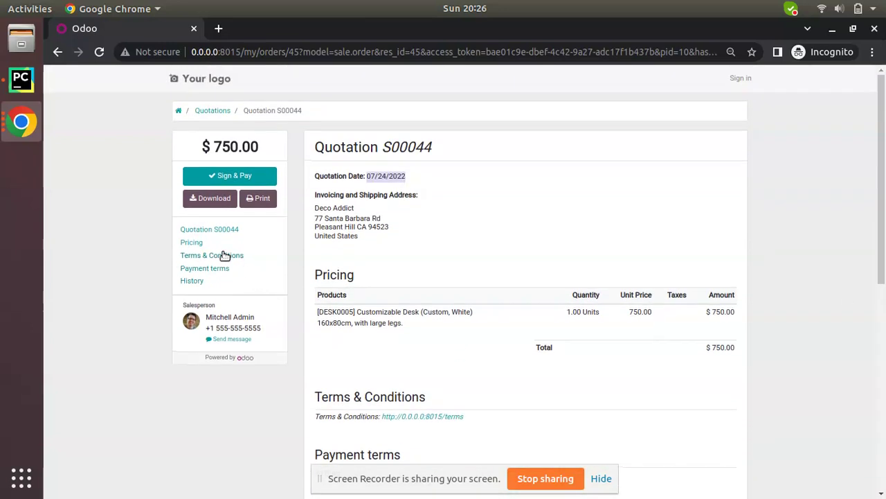
Step: Open the printable PDF of S00044, then return to the portal tab
{"action": "left_click", "coordinate": [253, 205]}
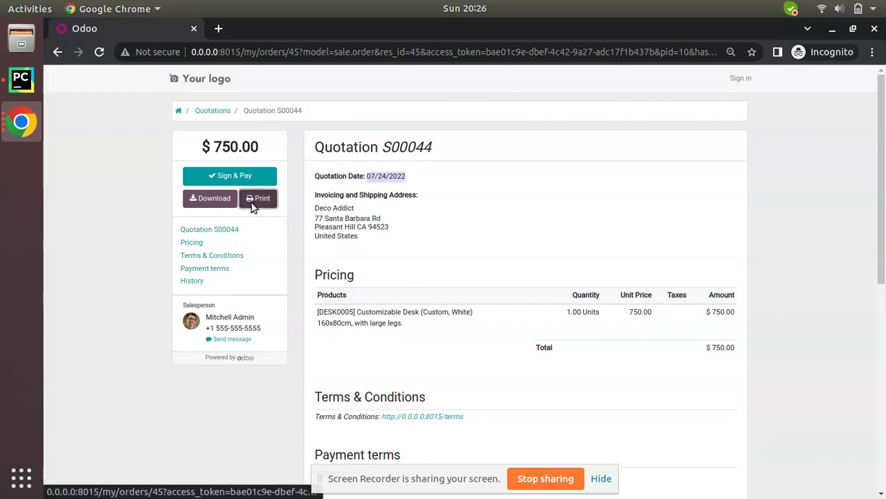
{"action": "scroll", "coordinate": [385, 198], "scroll_direction": "down", "scroll_amount": 5}
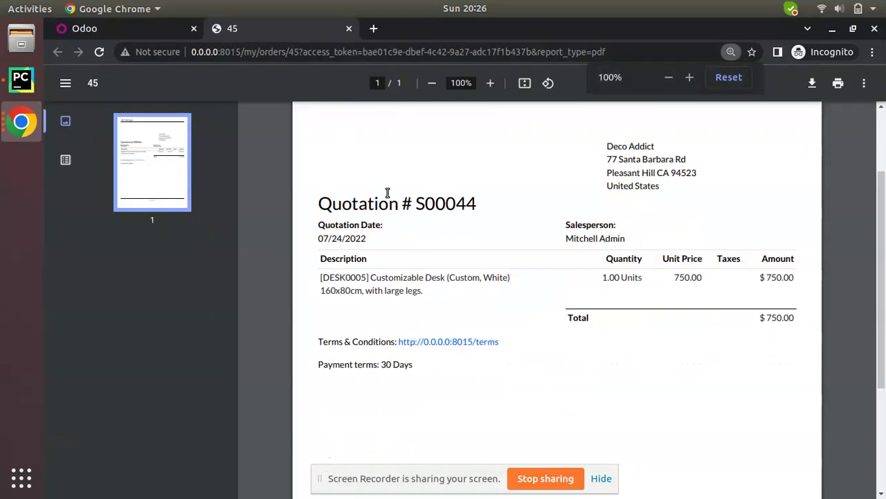
{"action": "scroll", "coordinate": [388, 198], "scroll_direction": "up", "scroll_amount": 4}
{"action": "key", "text": "ctrl+Page_Up"}
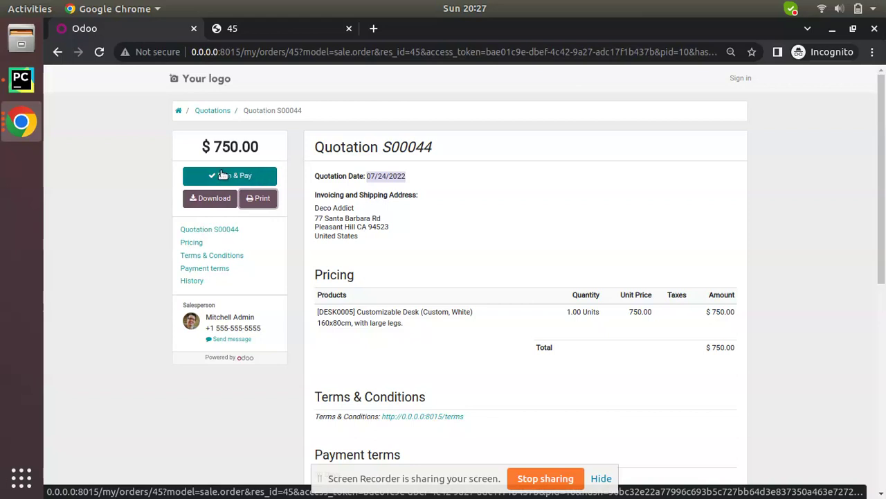
{"action": "scroll", "coordinate": [436, 277], "scroll_direction": "down", "scroll_amount": 2}
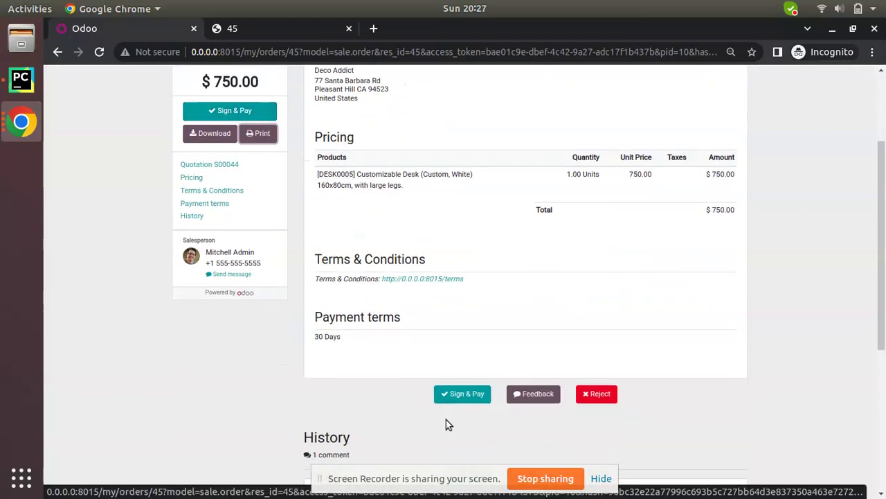
{"action": "left_click", "coordinate": [530, 392]}
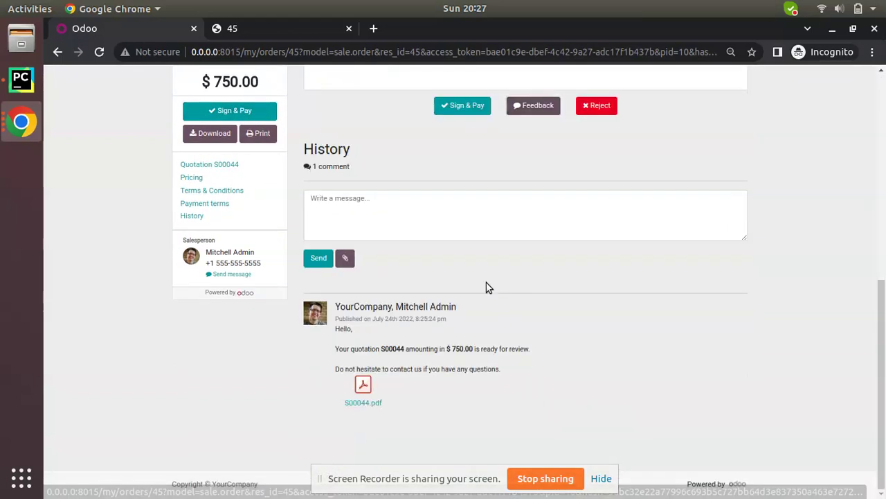
{"action": "scroll", "coordinate": [445, 259], "scroll_direction": "up", "scroll_amount": 2}
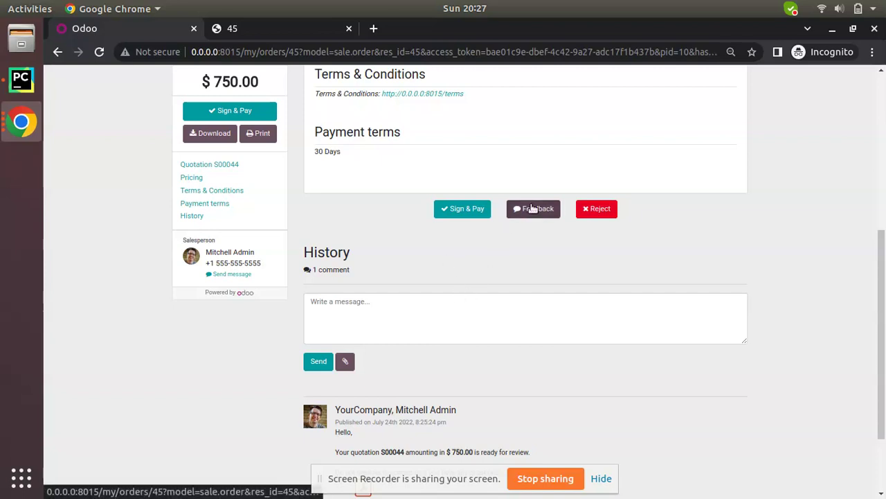
{"action": "scroll", "coordinate": [527, 240], "scroll_direction": "up", "scroll_amount": 5}
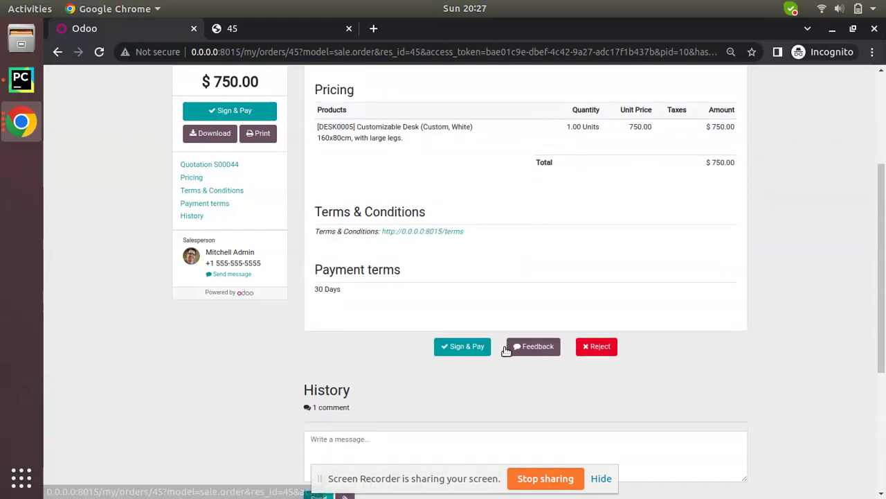
{"action": "scroll", "coordinate": [475, 339], "scroll_direction": "up", "scroll_amount": 1}
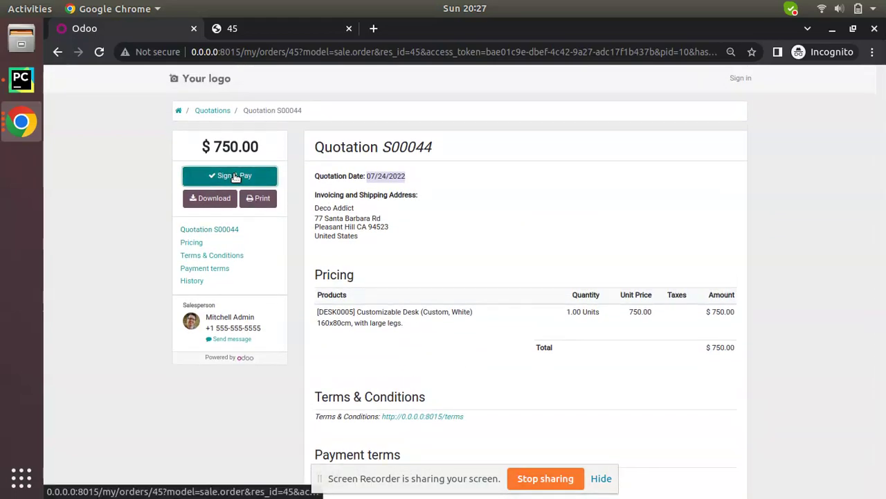
Step: Open the Sign & Pay dialog for S00044 and sketch a hand-drawn signature
{"action": "left_click", "coordinate": [233, 174]}
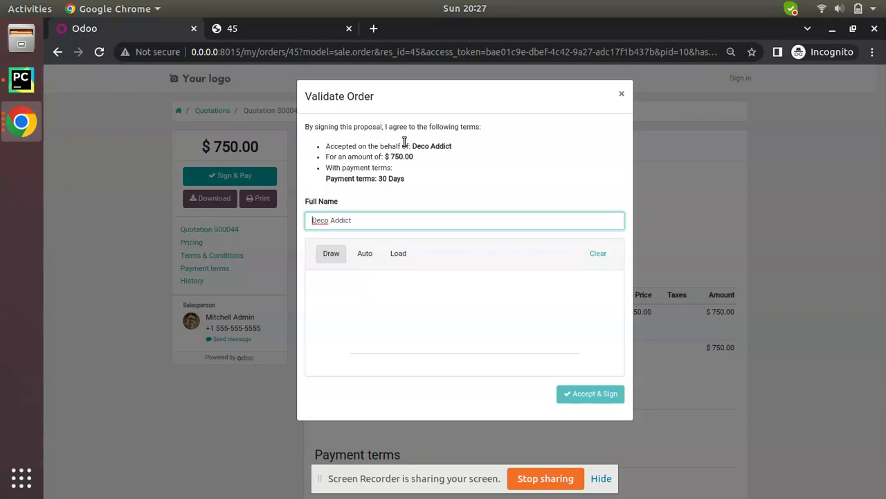
{"action": "left_click", "coordinate": [620, 97]}
{"action": "left_click", "coordinate": [222, 174]}
{"action": "left_click", "coordinate": [336, 312]}
{"action": "left_click_drag", "start_coordinate": [337, 334], "coordinate": [275, 370]}
{"action": "mouse_move", "coordinate": [413, 326]}
{"action": "left_mouse_down"}
{"action": "mouse_move", "coordinate": [427, 310]}
{"action": "mouse_move", "coordinate": [412, 317]}
{"action": "mouse_move", "coordinate": [448, 332]}
{"action": "left_mouse_up"}
{"action": "left_click_drag", "start_coordinate": [477, 298], "coordinate": [478, 305]}
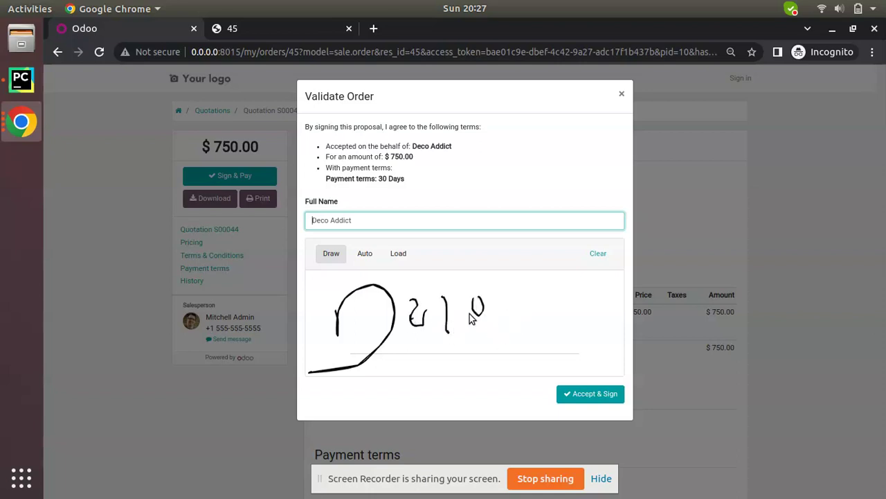
Step: Accept and sign with the Auto signature for Full Name 'Deco', dismissing the payment prompt
{"action": "left_click", "coordinate": [367, 260]}
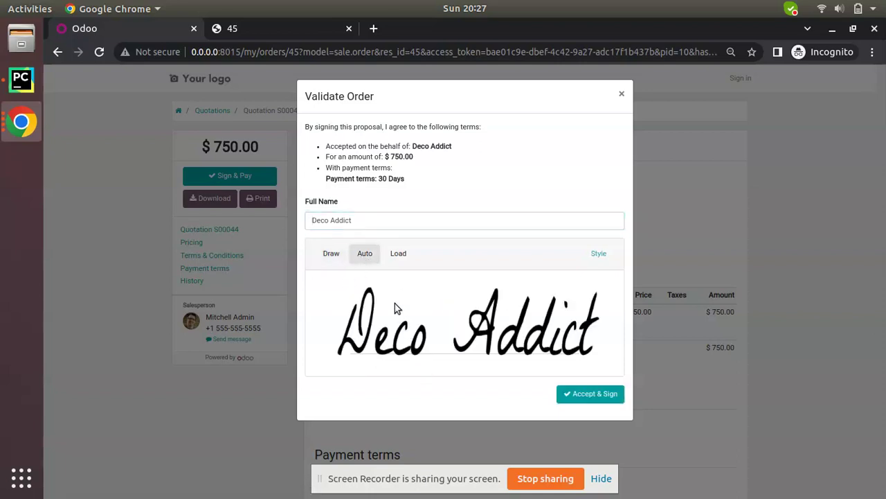
{"action": "triple_click", "coordinate": [361, 220]}
{"action": "type", "text": "Deco"}
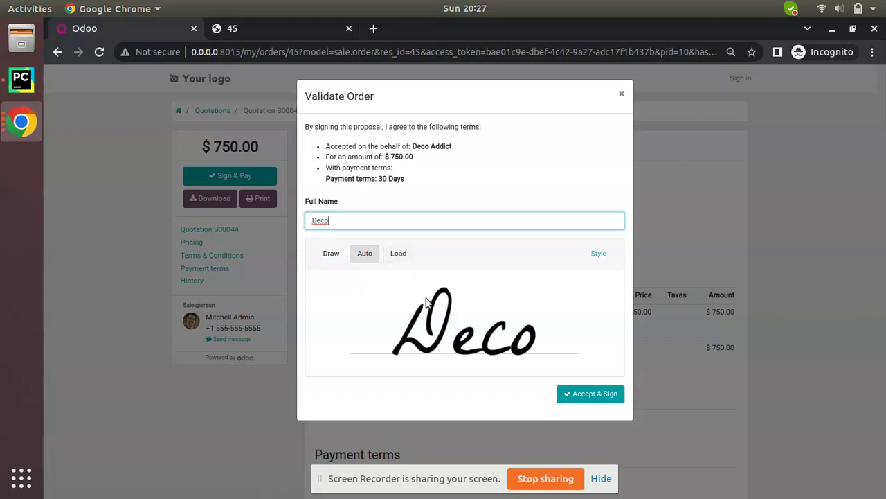
{"action": "left_click", "coordinate": [331, 256]}
{"action": "mouse_move", "coordinate": [345, 323]}
{"action": "left_mouse_down"}
{"action": "mouse_move", "coordinate": [379, 335]}
{"action": "mouse_move", "coordinate": [381, 322]}
{"action": "mouse_move", "coordinate": [430, 331]}
{"action": "left_mouse_up"}
{"action": "left_click", "coordinate": [370, 257]}
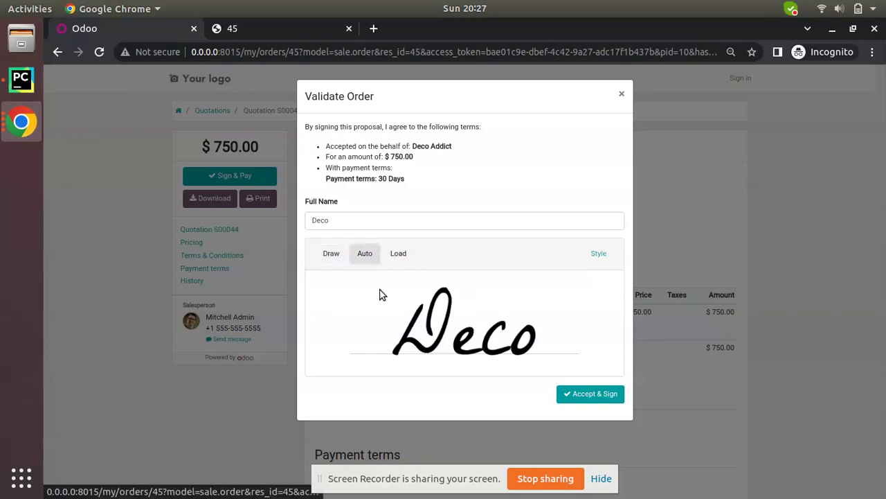
{"action": "left_click", "coordinate": [572, 392]}
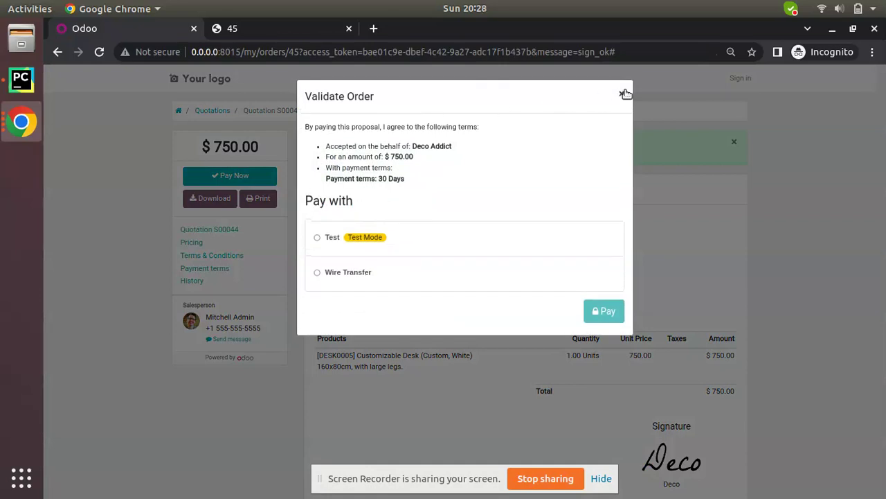
{"action": "left_click", "coordinate": [624, 91]}
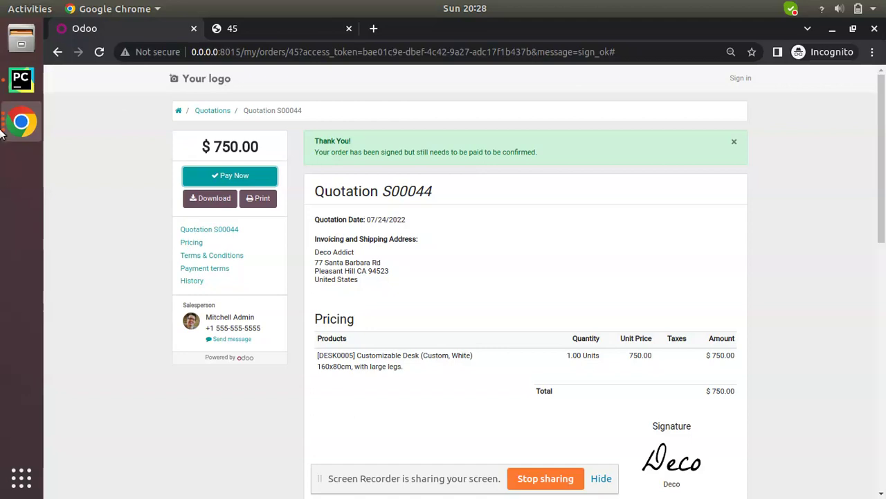
Step: Bring up the list of open Chrome windows from the dock icon
{"action": "left_click", "coordinate": [21, 122]}
Step: Reload back-office S00044, check Deco's Customer Signature, and download the signed S00044.pdf
{"action": "left_click", "coordinate": [96, 197]}
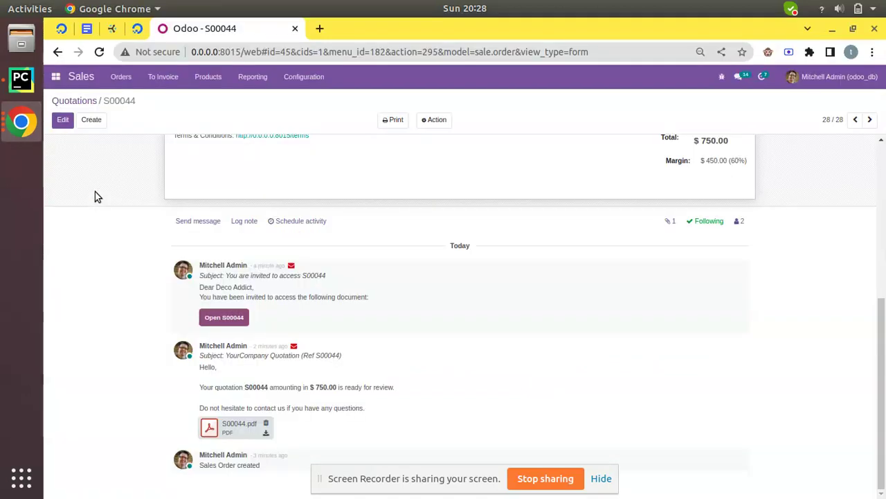
{"action": "left_click", "coordinate": [98, 52]}
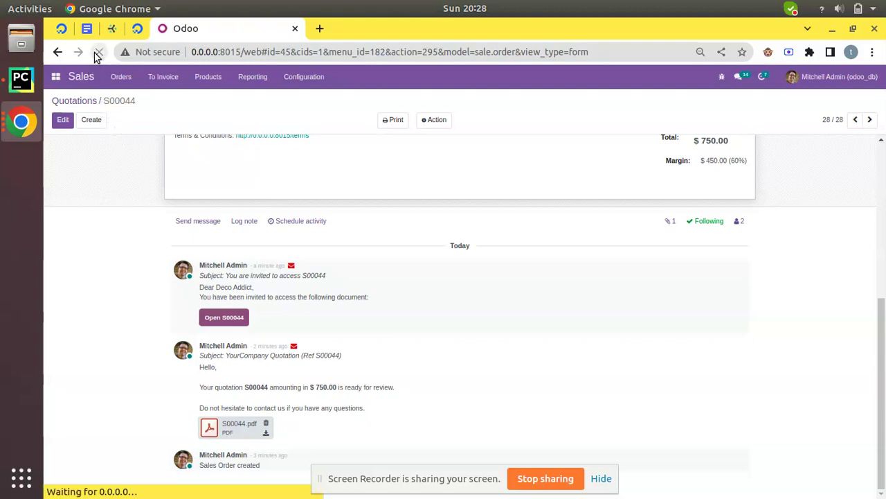
{"action": "left_click", "coordinate": [352, 309]}
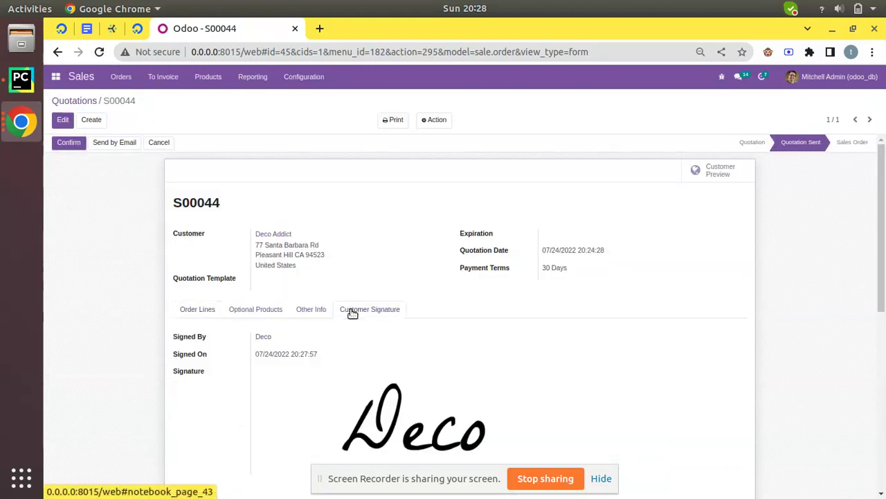
{"action": "scroll", "coordinate": [268, 296], "scroll_direction": "down", "scroll_amount": 3}
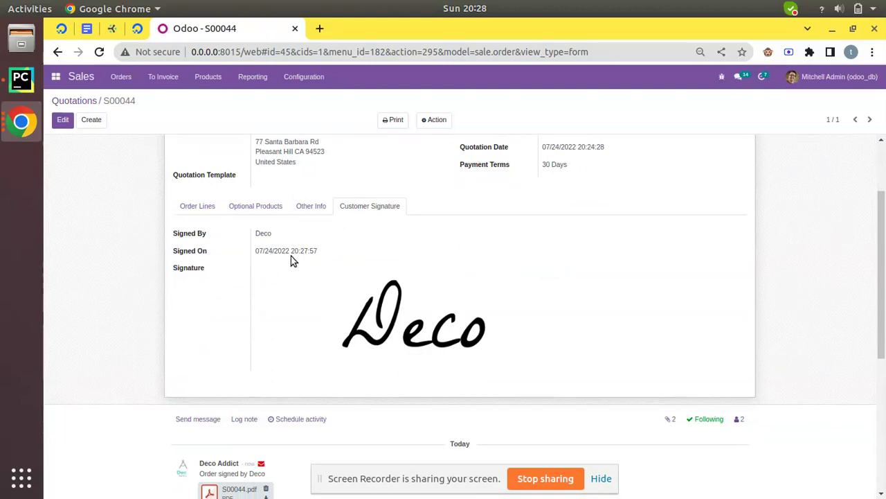
{"action": "left_click_drag", "start_coordinate": [291, 256], "coordinate": [322, 254]}
{"action": "scroll", "coordinate": [388, 331], "scroll_direction": "down", "scroll_amount": 3}
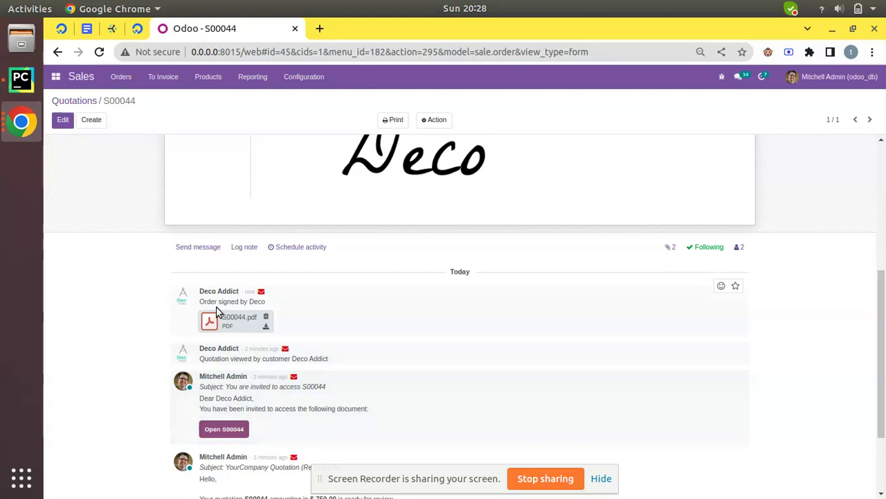
{"action": "left_click", "coordinate": [265, 326]}
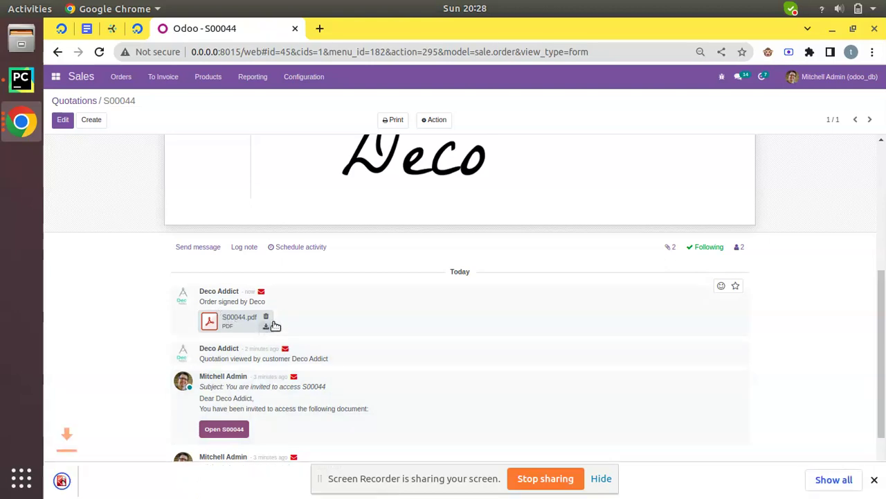
Step: Open the downloaded S00044.pdf in its own tab and scroll to check the signature
{"action": "left_click", "coordinate": [138, 478]}
{"action": "scroll", "coordinate": [449, 224], "scroll_direction": "down", "scroll_amount": 5}
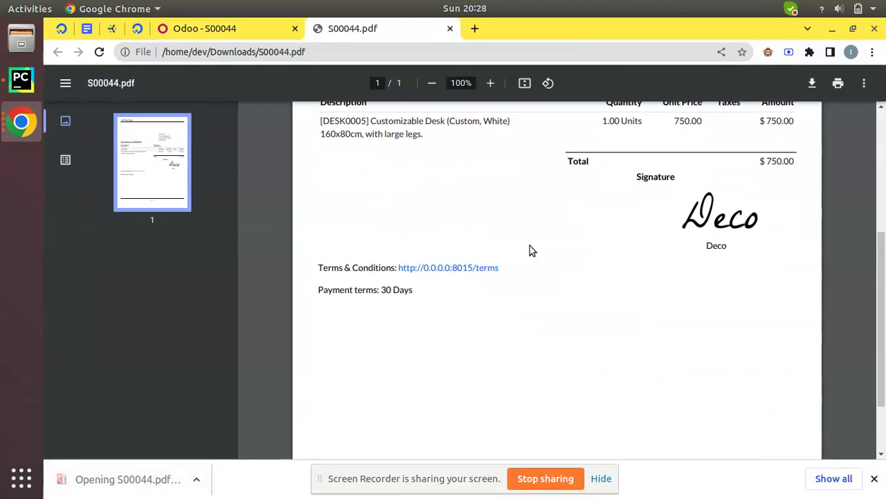
{"action": "scroll", "coordinate": [720, 207], "scroll_direction": "up", "scroll_amount": 5}
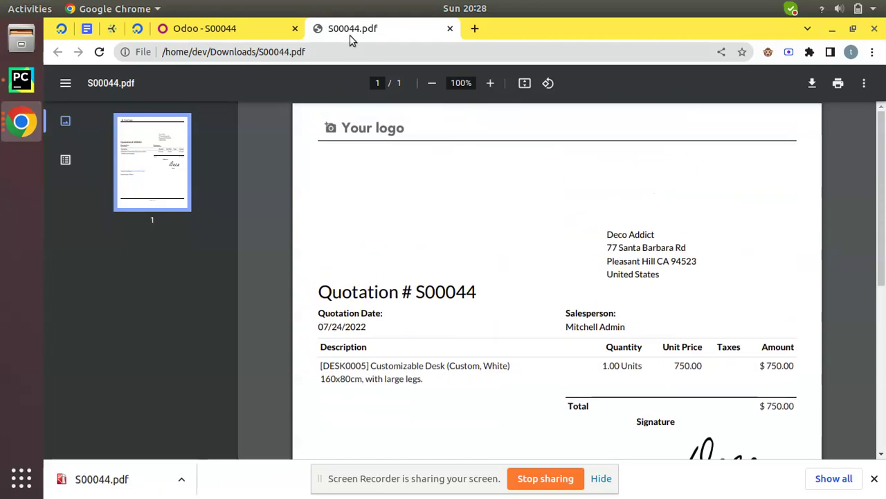
Step: Return to the Odoo - S00044 quotation tab and scroll back to the top
{"action": "left_click", "coordinate": [243, 35]}
{"action": "scroll", "coordinate": [280, 224], "scroll_direction": "up", "scroll_amount": 3}
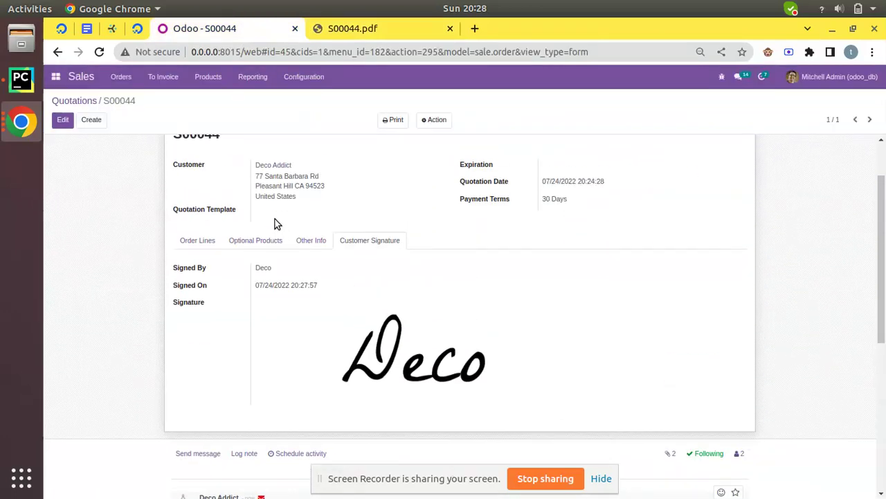
{"action": "scroll", "coordinate": [274, 219], "scroll_direction": "up", "scroll_amount": 2}
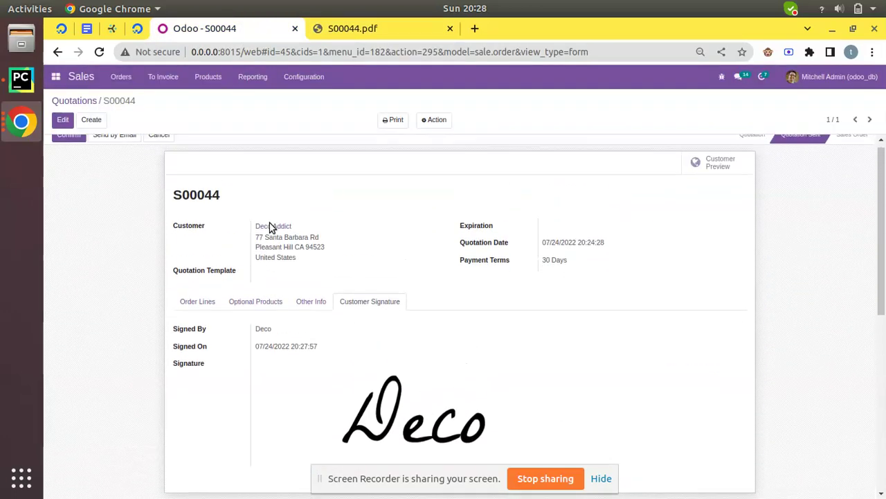
Step: In the customer's incognito portal window, start Pay Now and choose the Test payment option
{"action": "left_click", "coordinate": [21, 121]}
{"action": "left_click", "coordinate": [120, 194]}
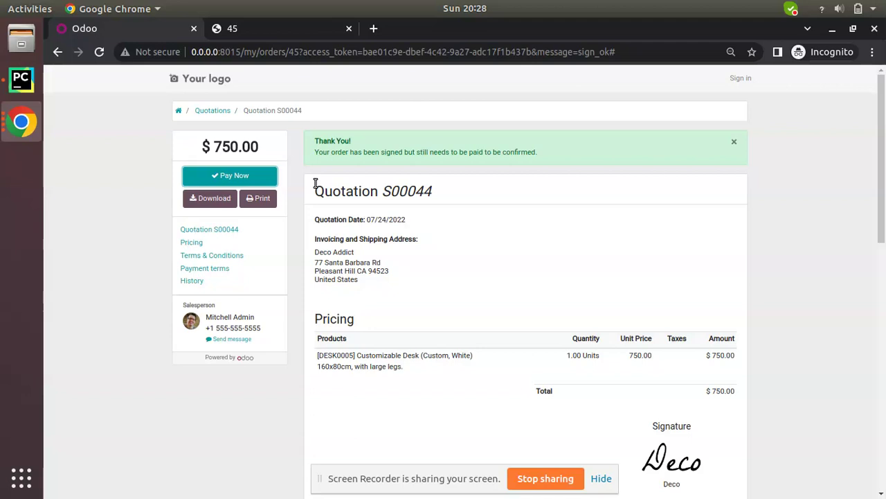
{"action": "left_click", "coordinate": [259, 175]}
{"action": "left_click", "coordinate": [338, 240]}
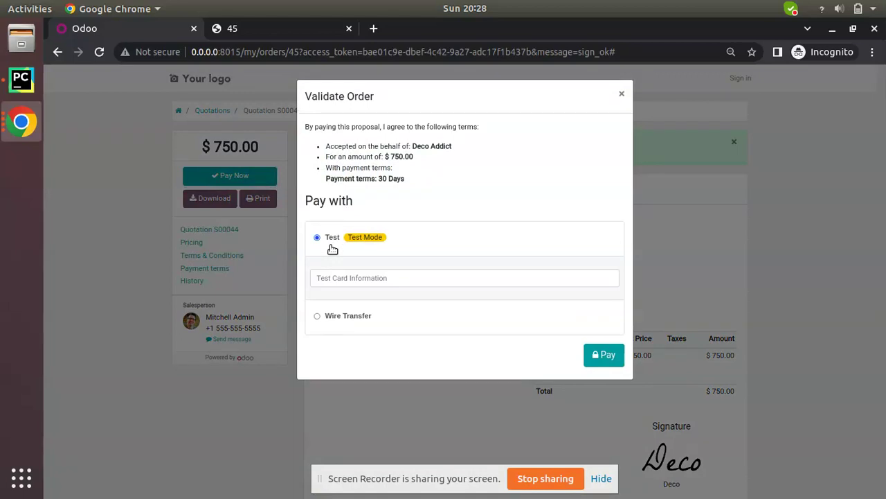
Step: Enter the test card details and submit the $750.00 payment
{"action": "left_click", "coordinate": [360, 276]}
{"action": "type", "text": "ccccccccccc"}
{"action": "left_click", "coordinate": [602, 356]}
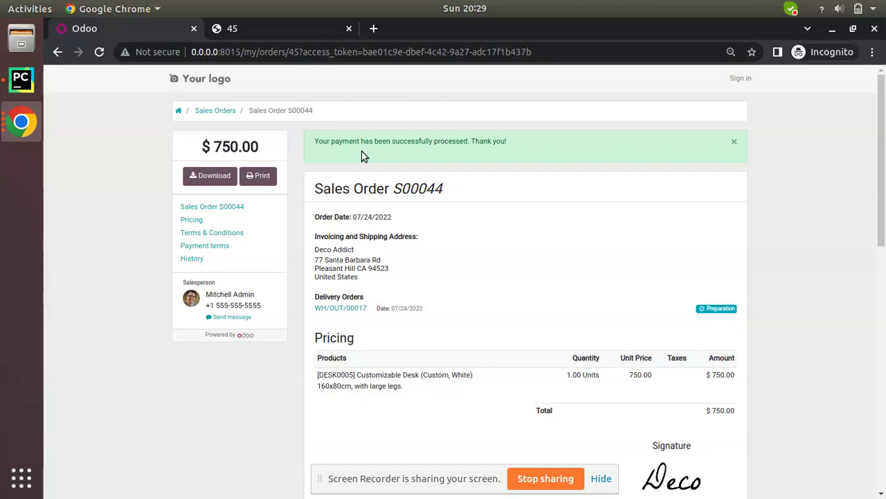
{"action": "scroll", "coordinate": [414, 215], "scroll_direction": "down", "scroll_amount": 4}
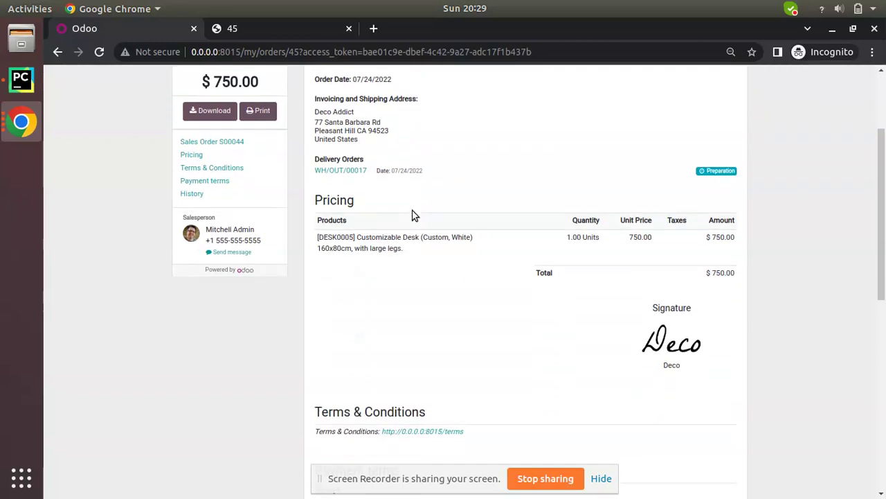
{"action": "left_click", "coordinate": [21, 122]}
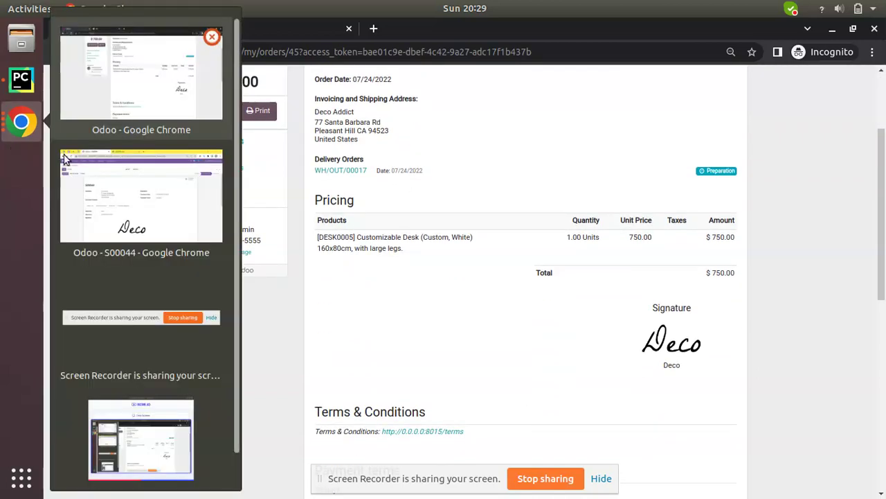
Step: Reload S00044 in the back office and review its Sales Order status and $750.00 payment chatter
{"action": "left_click", "coordinate": [102, 187]}
{"action": "left_click", "coordinate": [99, 52]}
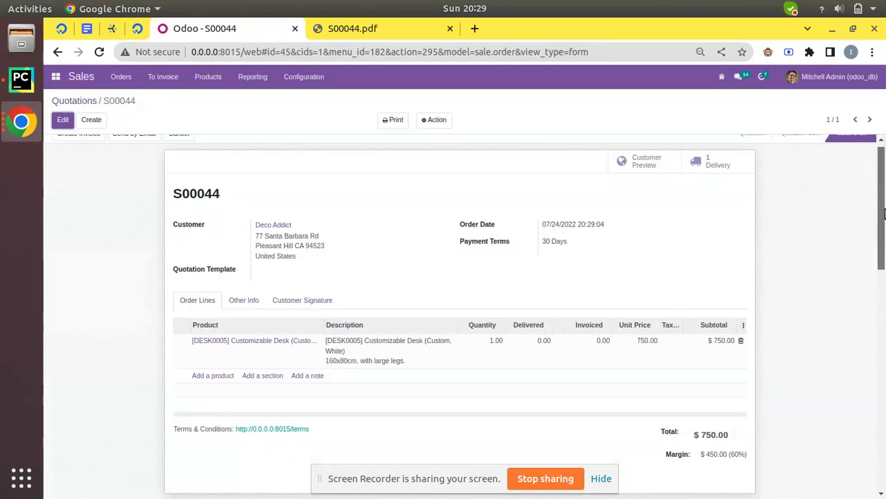
{"action": "scroll", "coordinate": [550, 254], "scroll_direction": "down", "scroll_amount": 6}
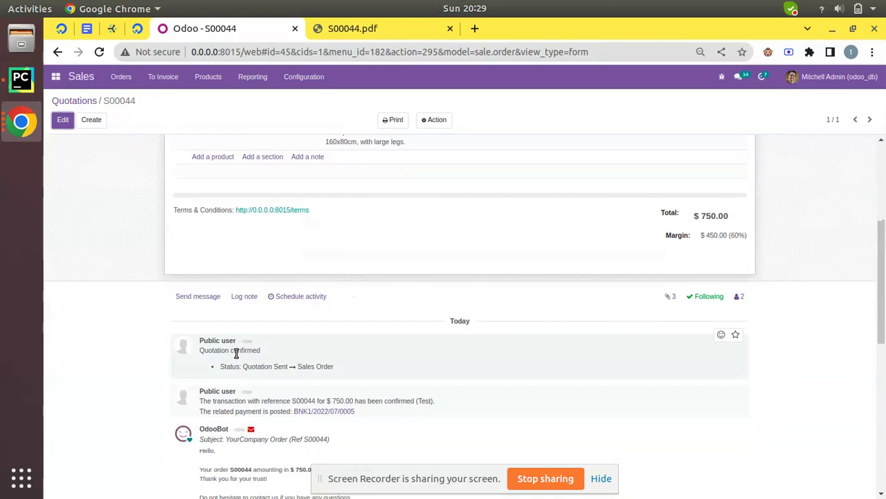
{"action": "scroll", "coordinate": [253, 348], "scroll_direction": "up", "scroll_amount": 5}
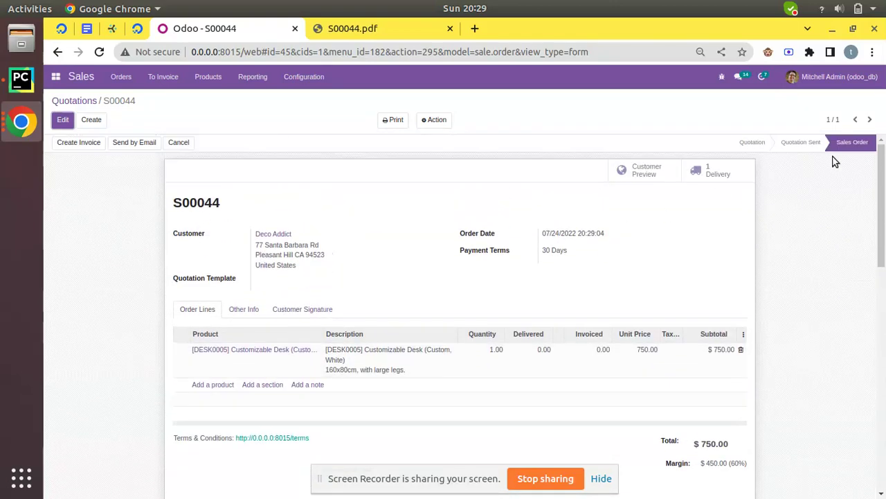
{"action": "left_click_drag", "start_coordinate": [883, 202], "coordinate": [884, 291]}
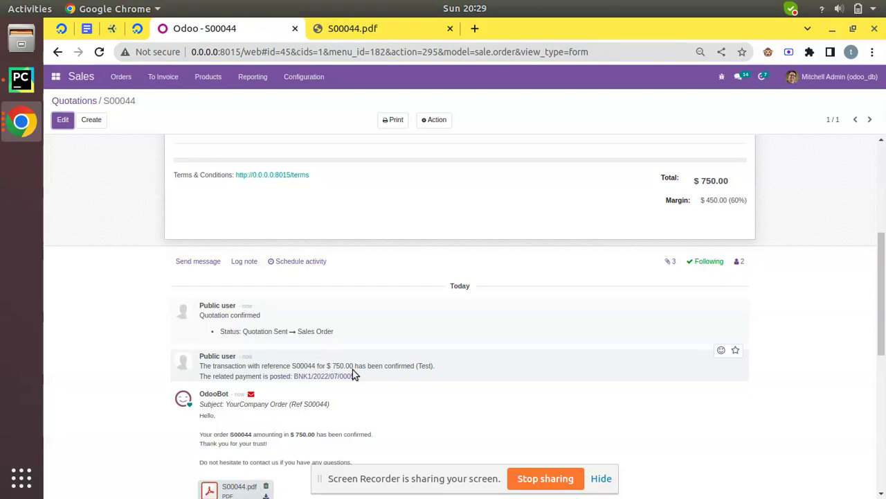
{"action": "scroll", "coordinate": [353, 372], "scroll_direction": "up", "scroll_amount": 4}
Step: Validate delivery WH/OUT/00017 as an immediate transfer and return to Sales Order S00044
{"action": "left_click", "coordinate": [709, 171]}
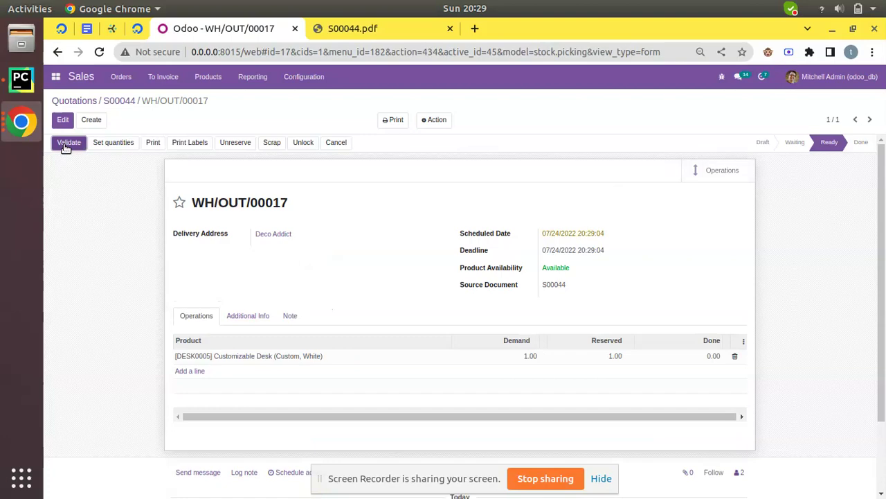
{"action": "left_click", "coordinate": [64, 149]}
{"action": "left_click", "coordinate": [230, 174]}
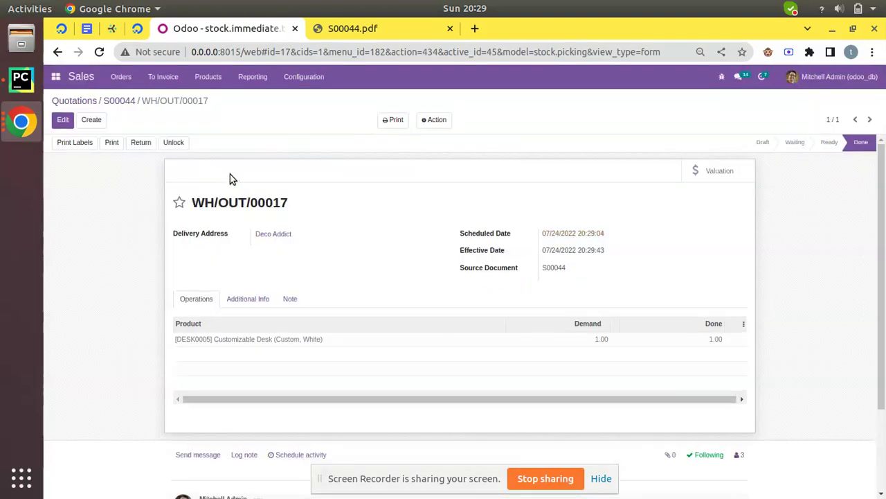
{"action": "left_click", "coordinate": [119, 102]}
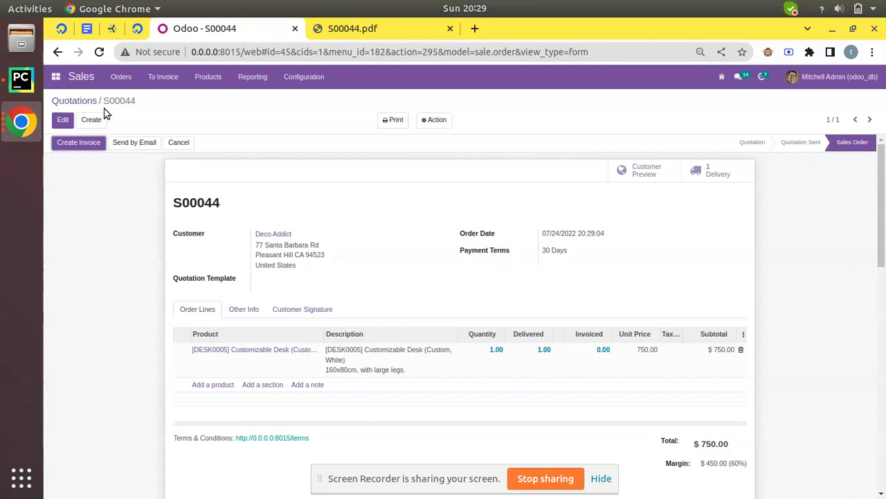
Step: Create a regular $750.00 invoice, view payment transaction BNK1/2022/07/0005, then return to S00044
{"action": "left_click", "coordinate": [78, 143]}
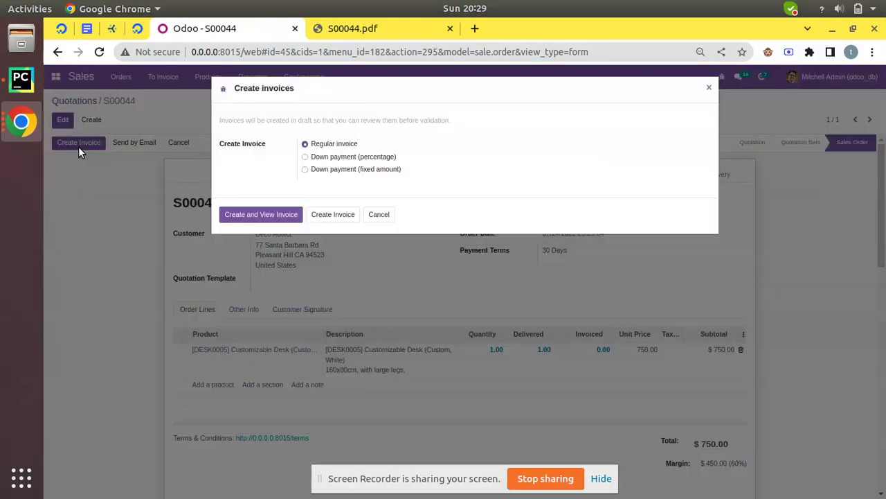
{"action": "left_click", "coordinate": [248, 217]}
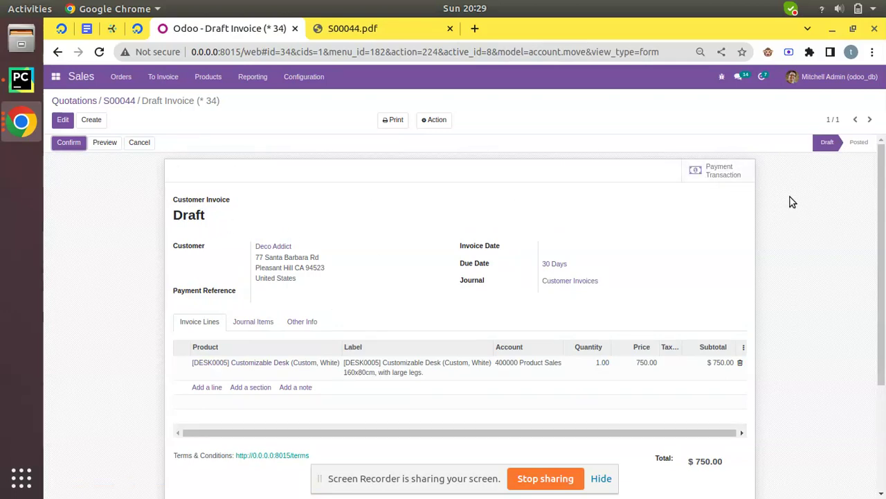
{"action": "left_click", "coordinate": [725, 175]}
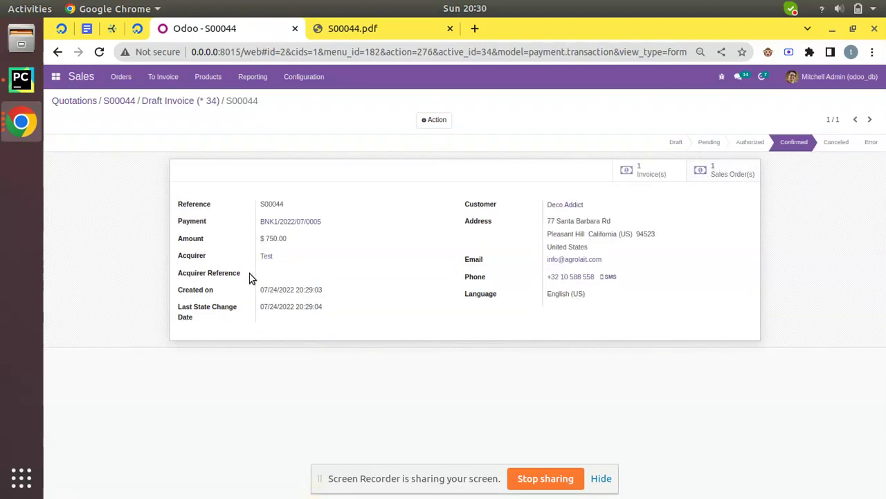
{"action": "left_click", "coordinate": [127, 101]}
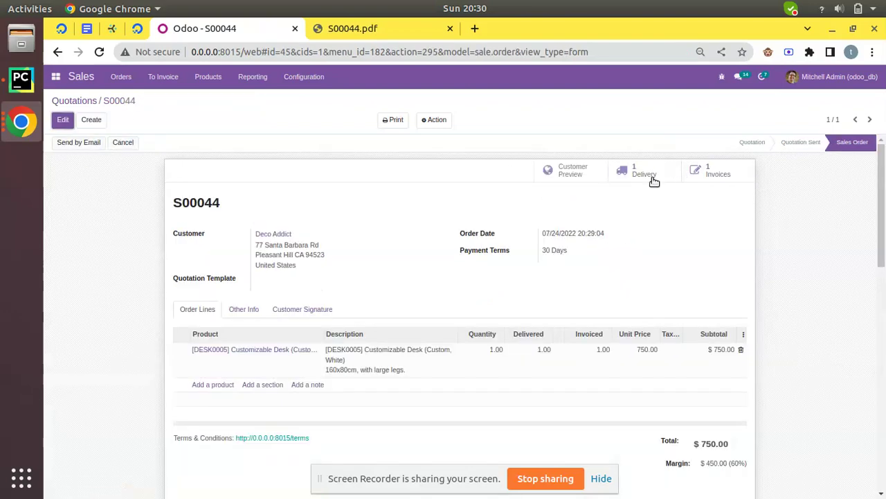
Step: Confirm the draft invoice as INV/2022/00011, now Paid with $0.00 due, and return to S00044
{"action": "left_click", "coordinate": [713, 171]}
{"action": "left_click", "coordinate": [69, 148]}
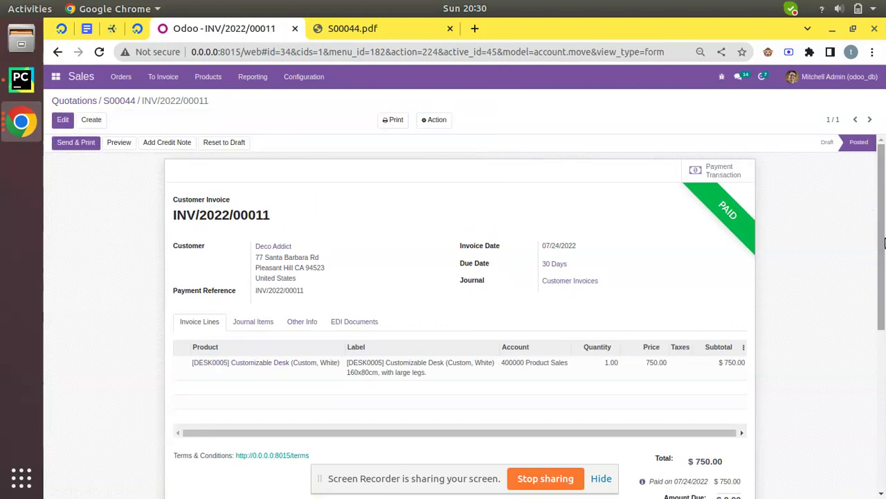
{"action": "scroll", "coordinate": [884, 242], "scroll_direction": "down", "scroll_amount": 3}
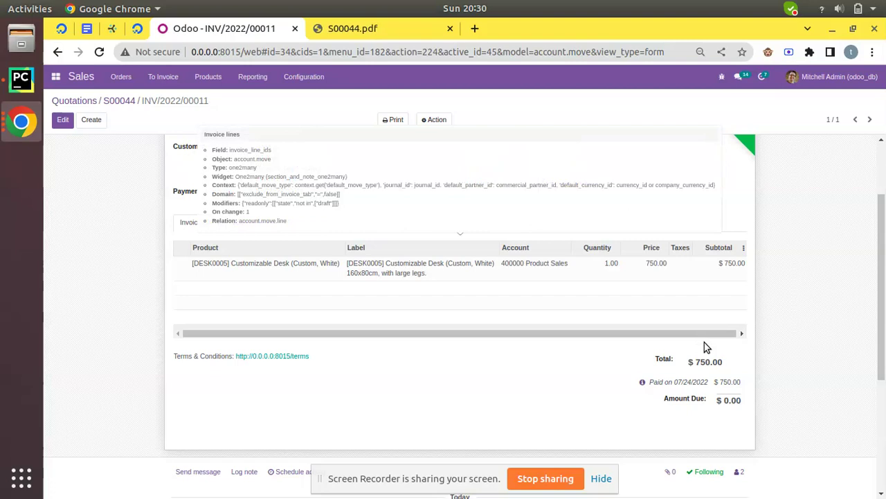
{"action": "left_click", "coordinate": [108, 100]}
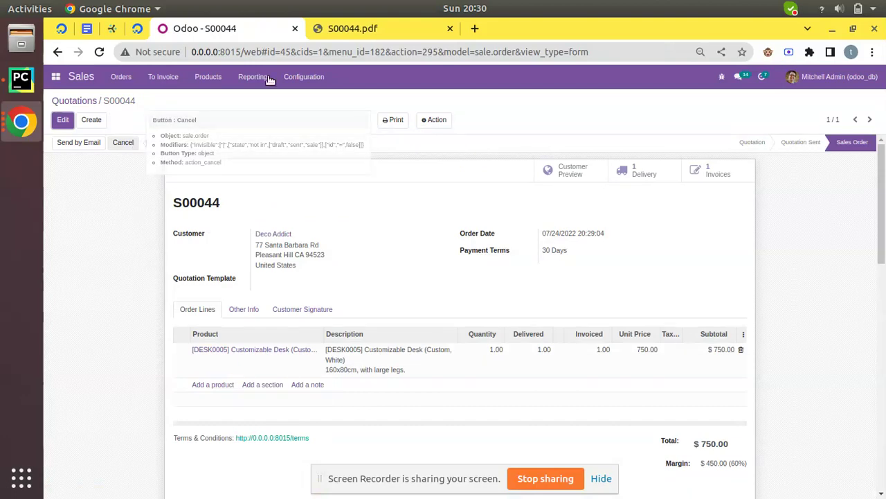
Step: Check that Online Signature and Online Payment are enabled under Sales Settings' Quotations & Orders
{"action": "left_click", "coordinate": [304, 77]}
{"action": "left_click", "coordinate": [323, 100]}
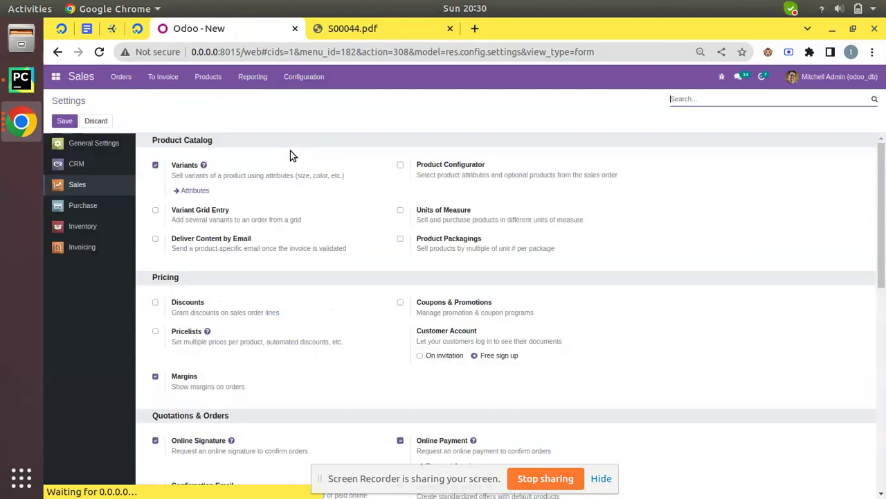
{"action": "scroll", "coordinate": [263, 201], "scroll_direction": "down", "scroll_amount": 2}
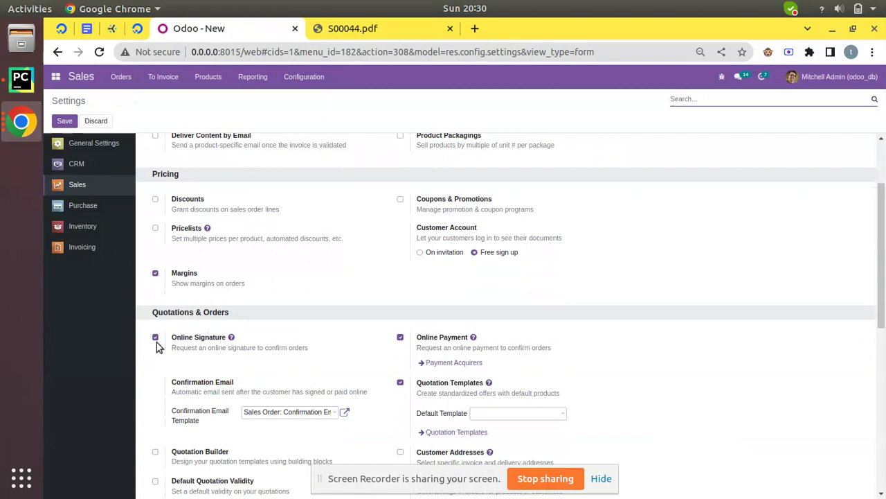
{"action": "left_click", "coordinate": [31, 122]}
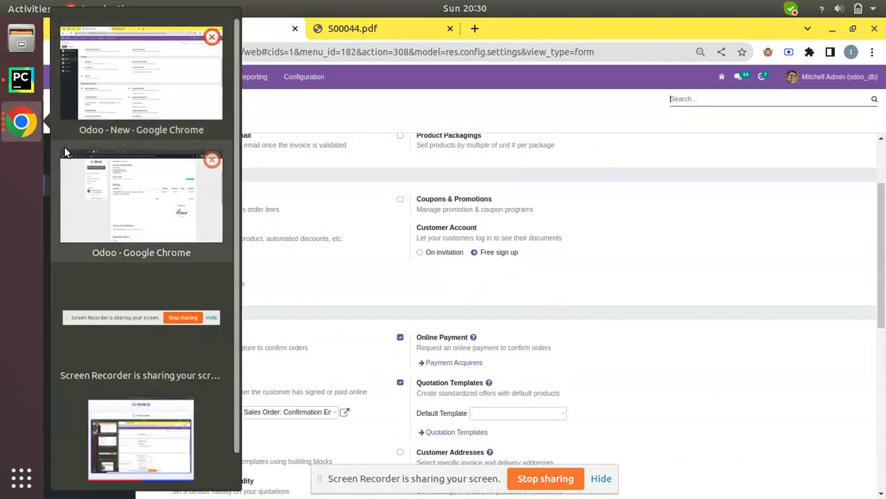
{"action": "left_click", "coordinate": [83, 169]}
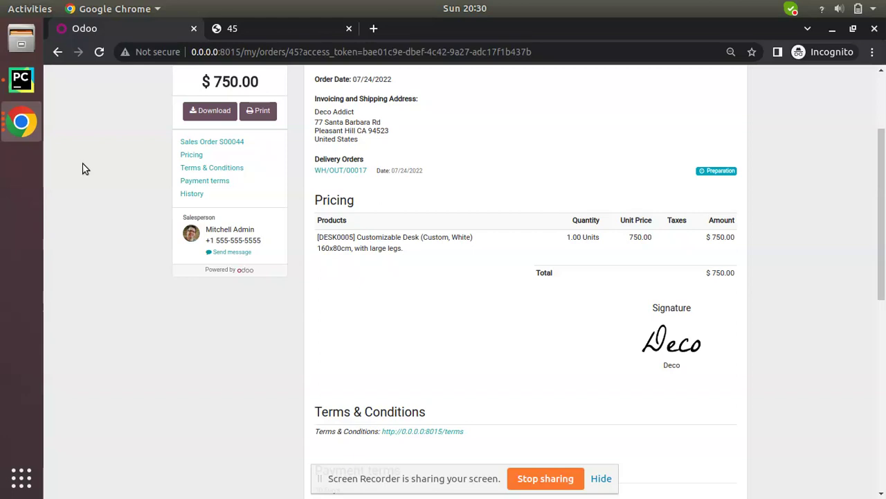
Step: Scroll to the top of the portal's Sales Order S00044 page to see the payment success message
{"action": "scroll", "coordinate": [83, 169], "scroll_direction": "up", "scroll_amount": 4}
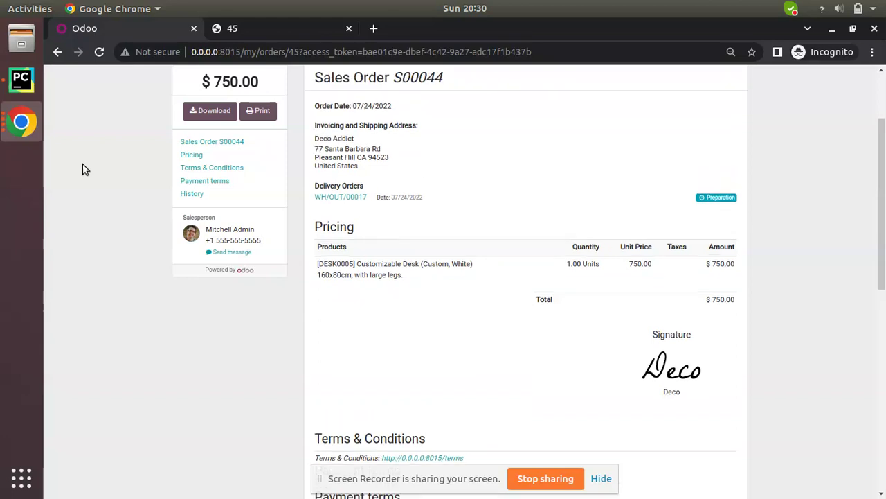